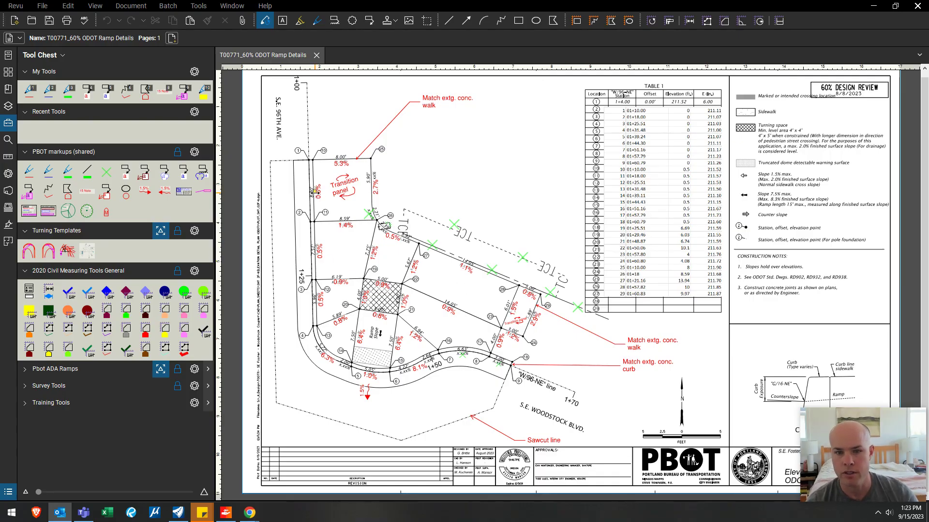
Step: Examine the numbered ramp points on the plan and the station, offset and elevation columns of Table 1
scroll(358, 305, up, 5)
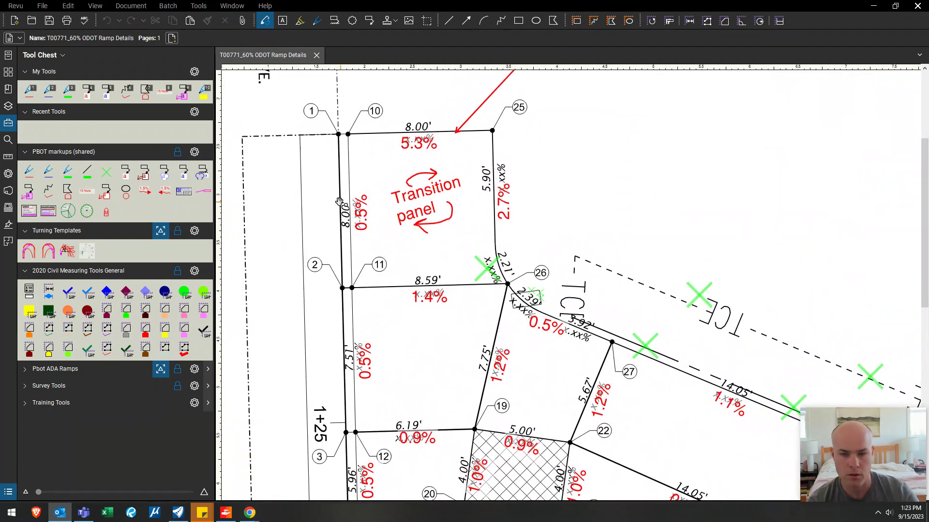
drag(327, 207, 346, 192)
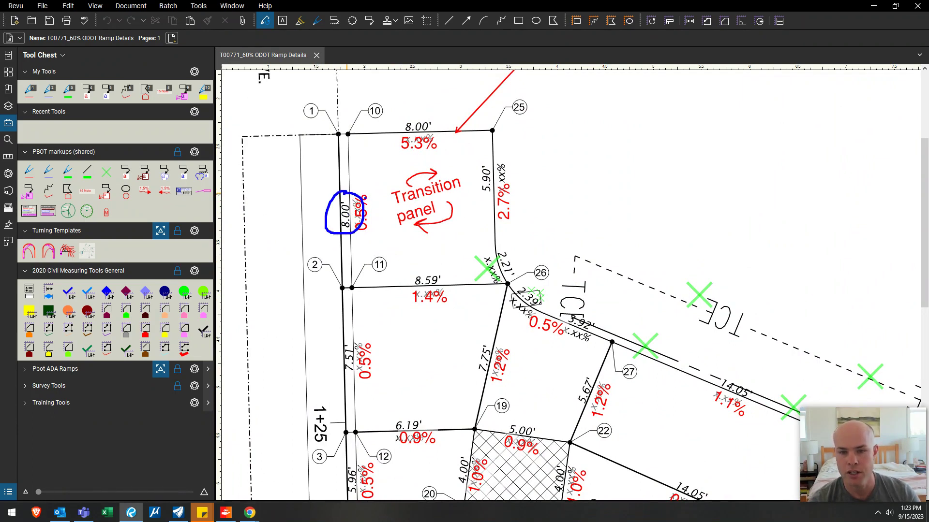
key(Escape)
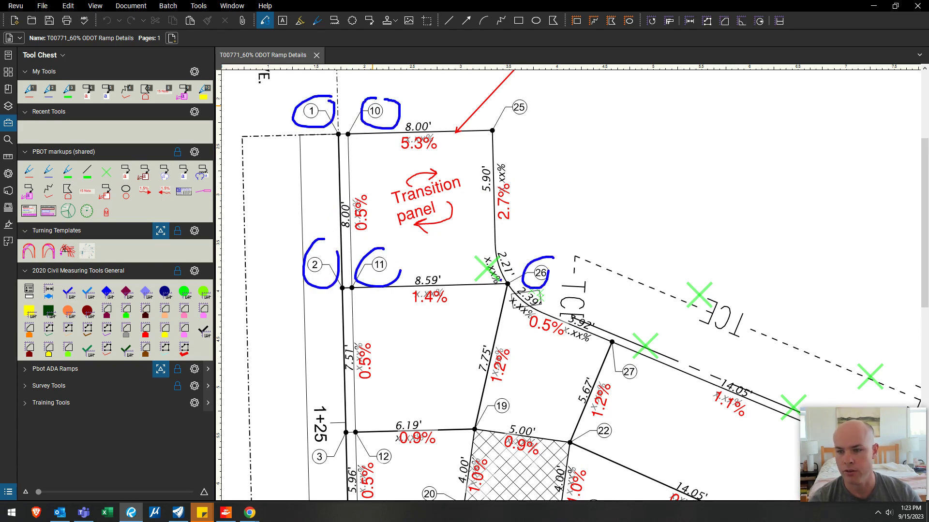
key(Escape)
scroll(598, 218, down, 2)
mouse_move(868, 147)
mouse_down()
mouse_move(582, 219)
mouse_move(662, 186)
mouse_up()
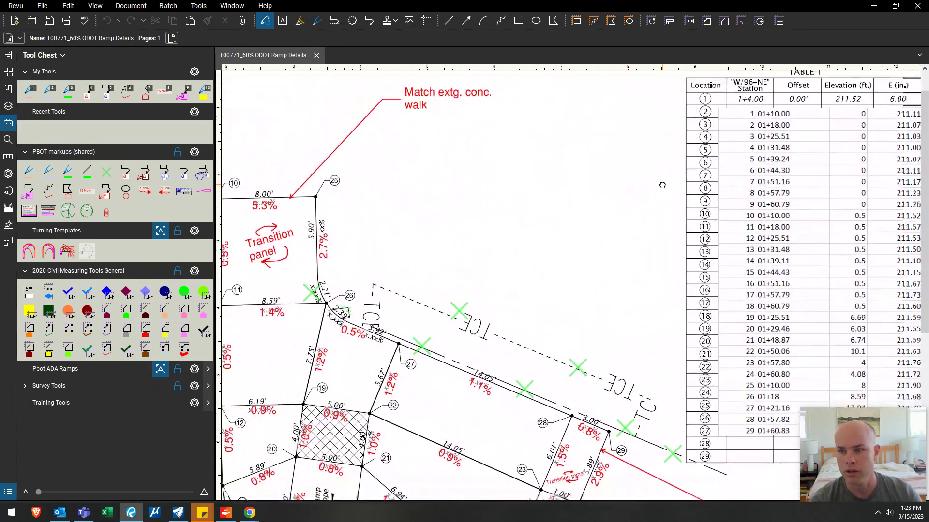
scroll(662, 185, down, 3)
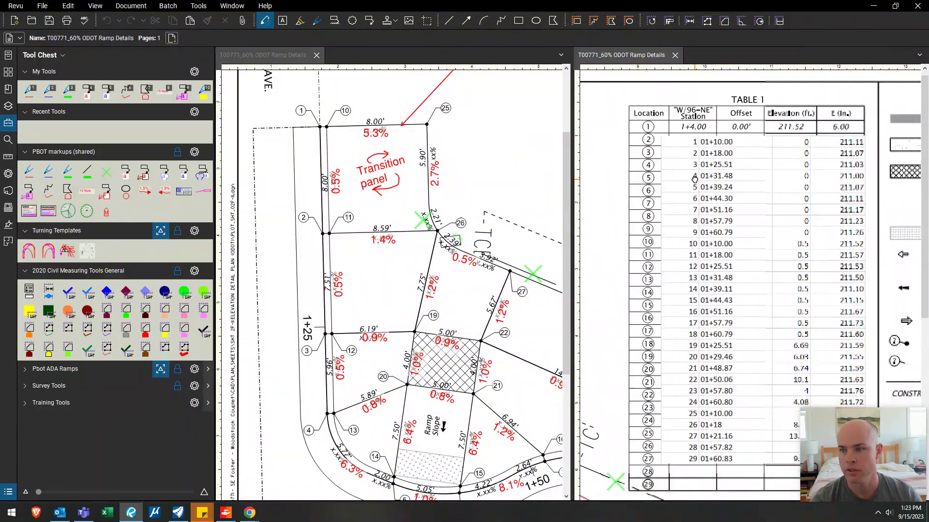
scroll(749, 241, up, 4)
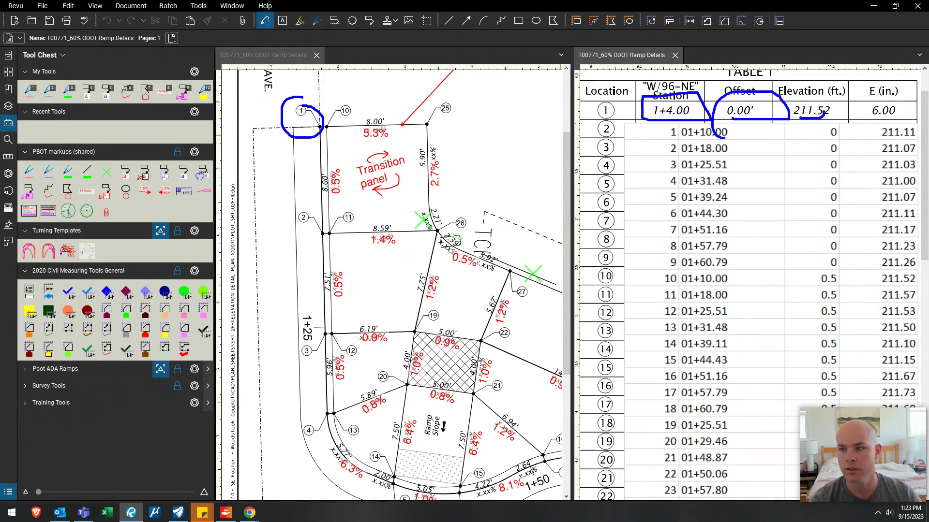
key(Escape)
scroll(846, 127, down, 2)
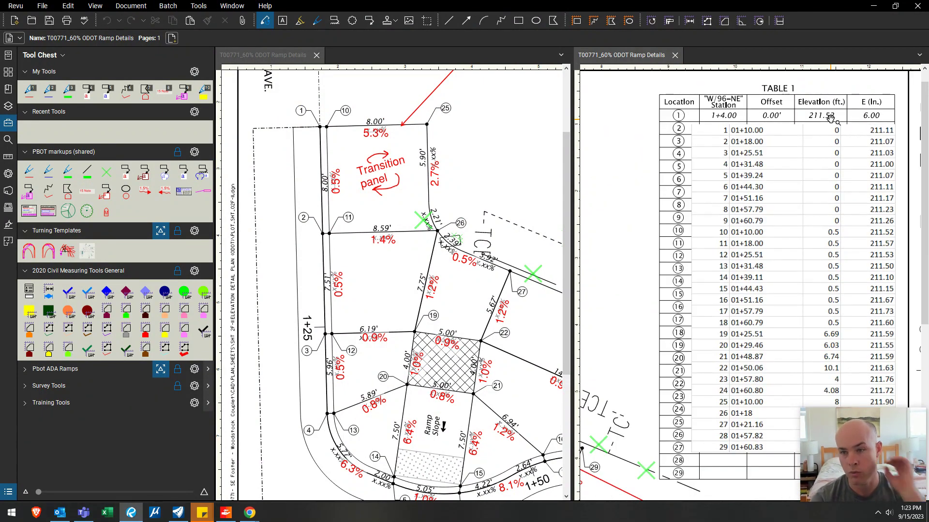
Step: Switch to OpenRoads Designer and examine point 1 at the ramp corner against the alignment, station and offset columns of the ODOT Ramp Point Table
click(872, 7)
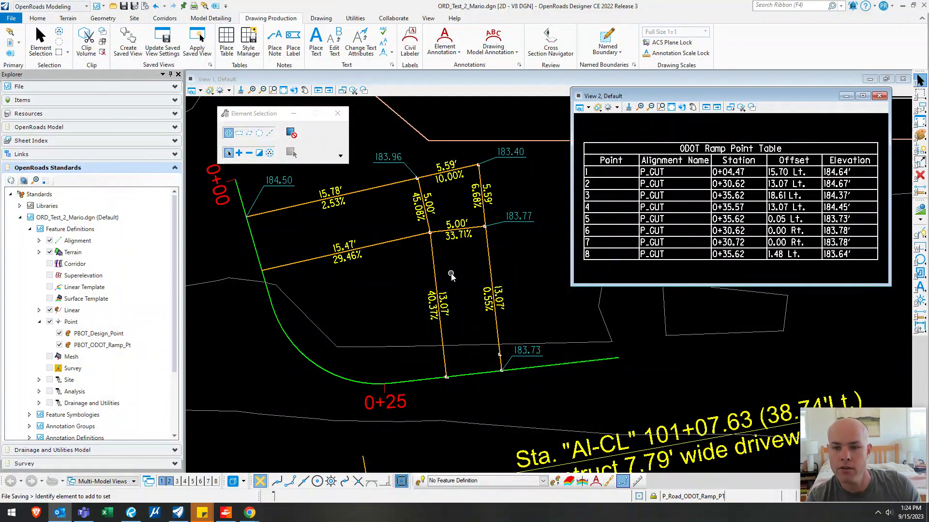
scroll(416, 181, up, 4)
click(408, 183)
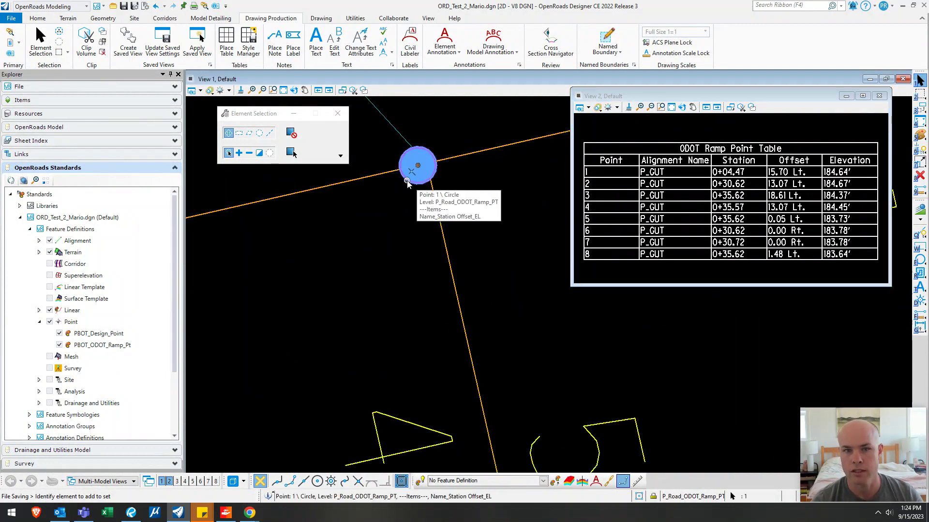
click(103, 18)
click(440, 139)
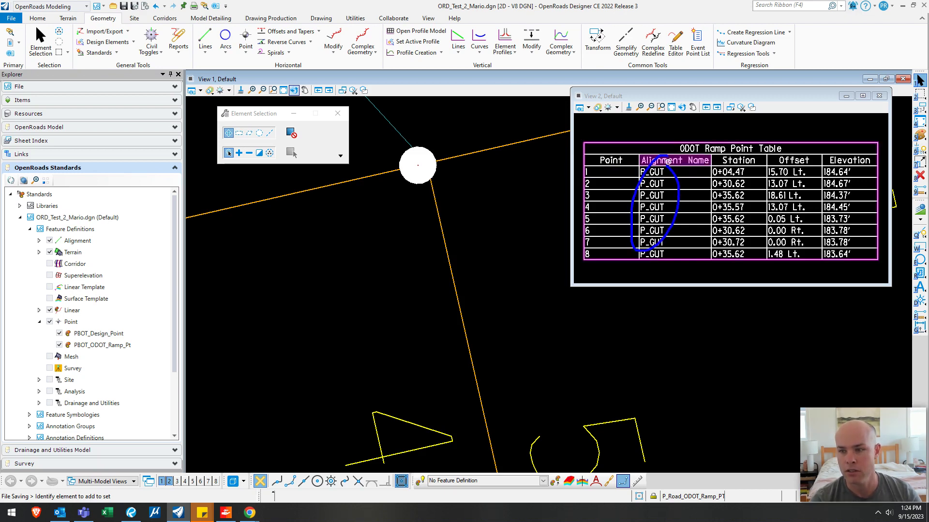
drag(771, 167, 807, 203)
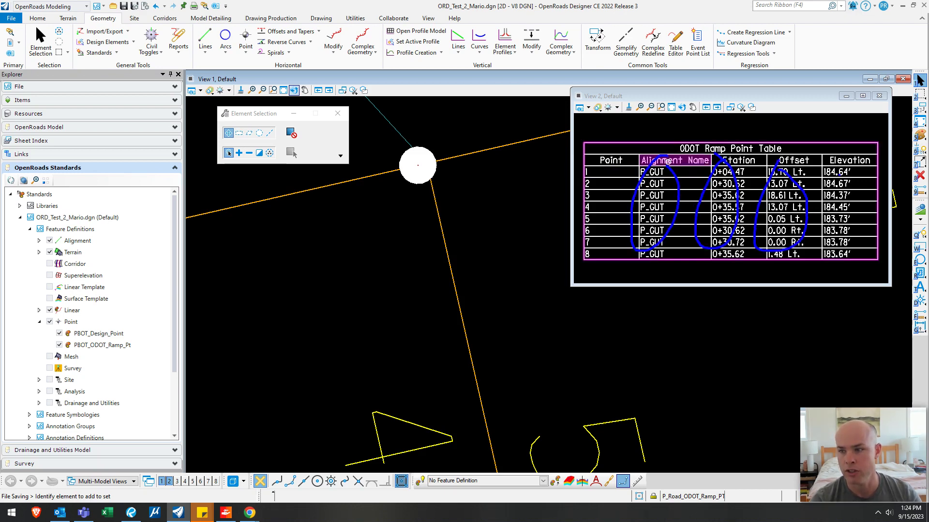
key(Escape)
scroll(528, 194, up, 3)
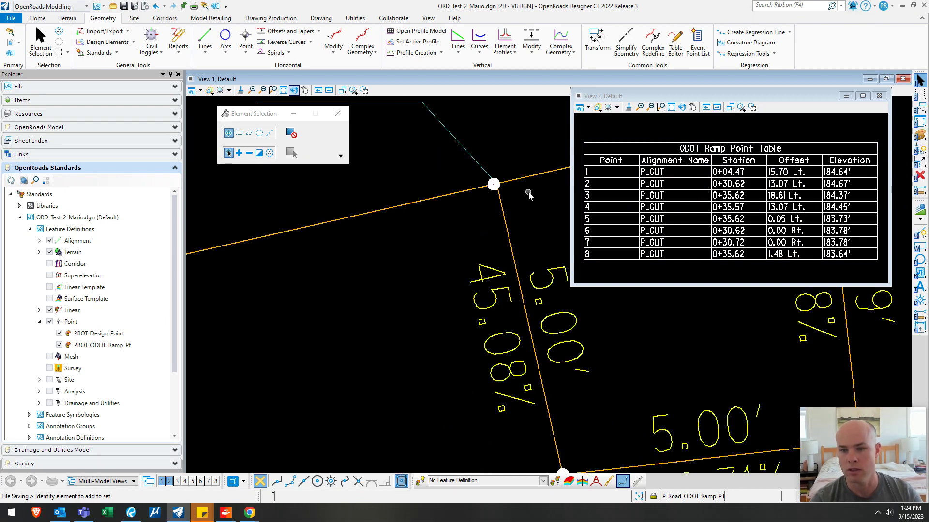
mouse_move(503, 213)
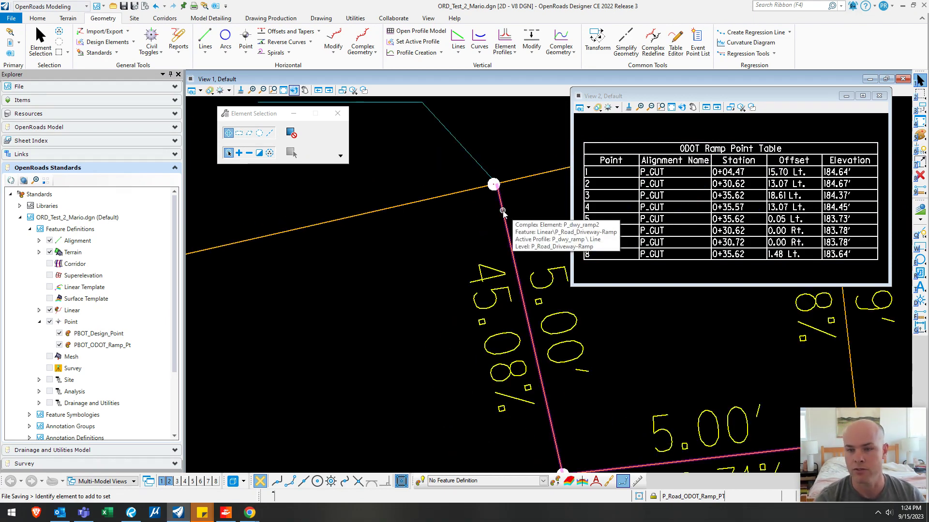
scroll(515, 212, down, 2)
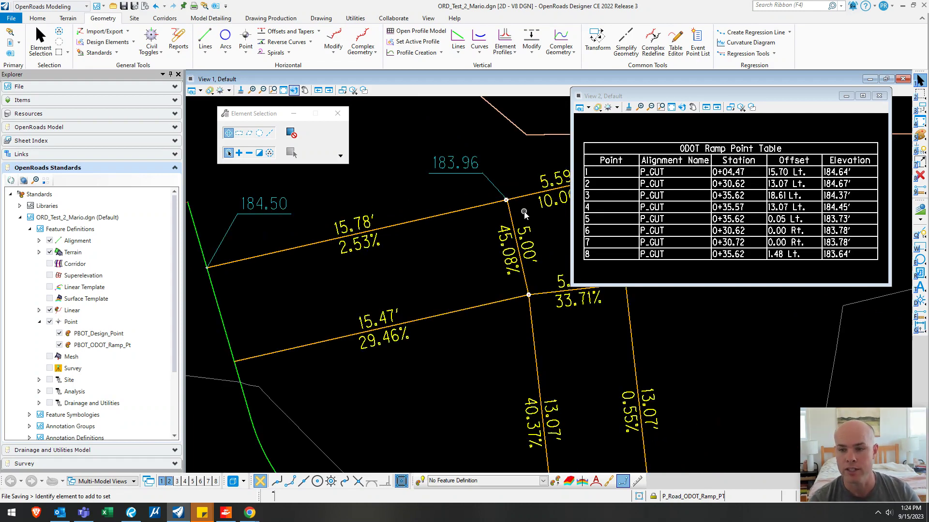
Step: Move ramp point 1 off its ramp corner to an empty spot a short distance above it
middle_drag(524, 215, 489, 216)
scroll(478, 194, up, 3)
click(449, 213)
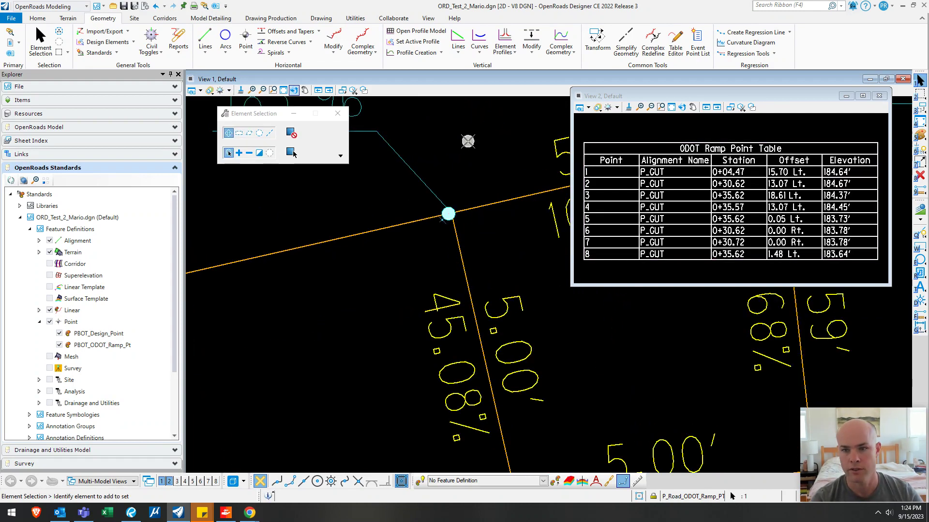
click(489, 139)
Step: Refresh the ODOT Ramp Point Table to pick up the moved position of point 1
click(696, 146)
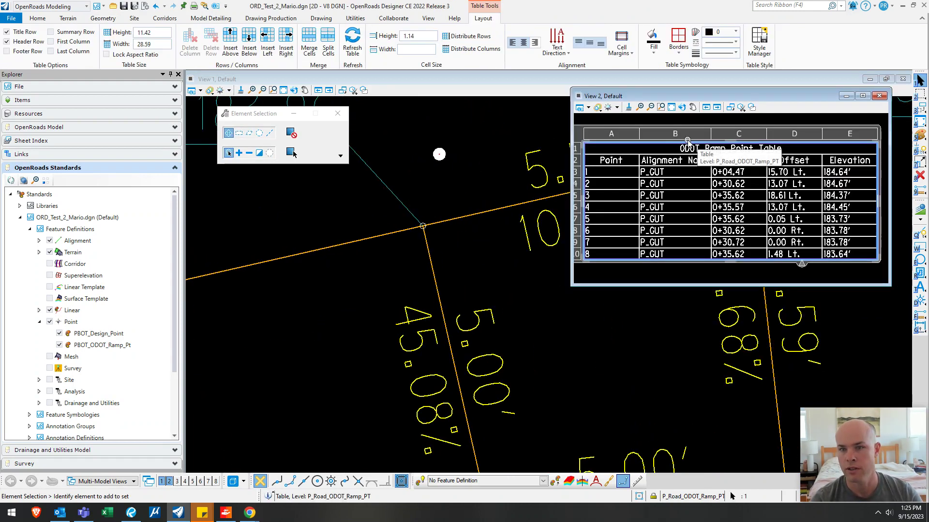
click(357, 46)
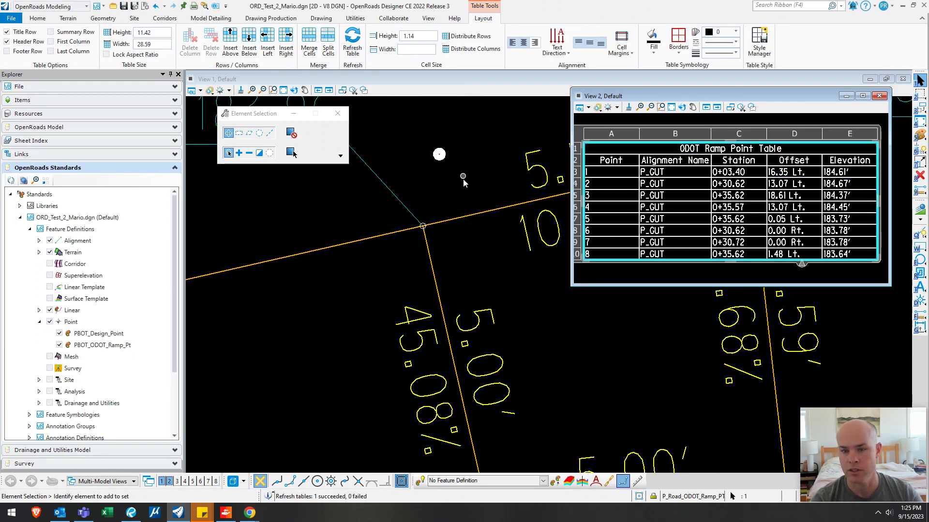
scroll(463, 182, down, 4)
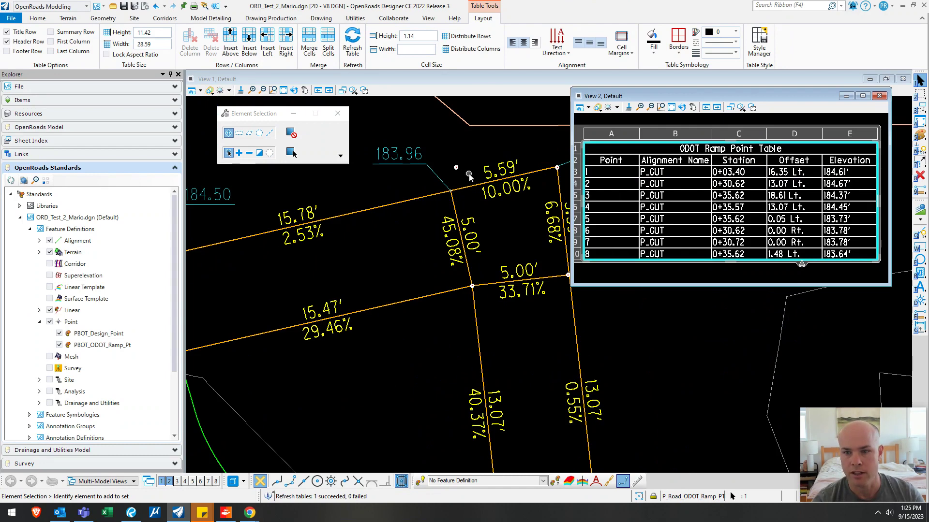
Step: Place circled number labels on the ramp points with the PBOT_ODOT_Ramp_Pt label, and close the Labeler
scroll(461, 179, up, 5)
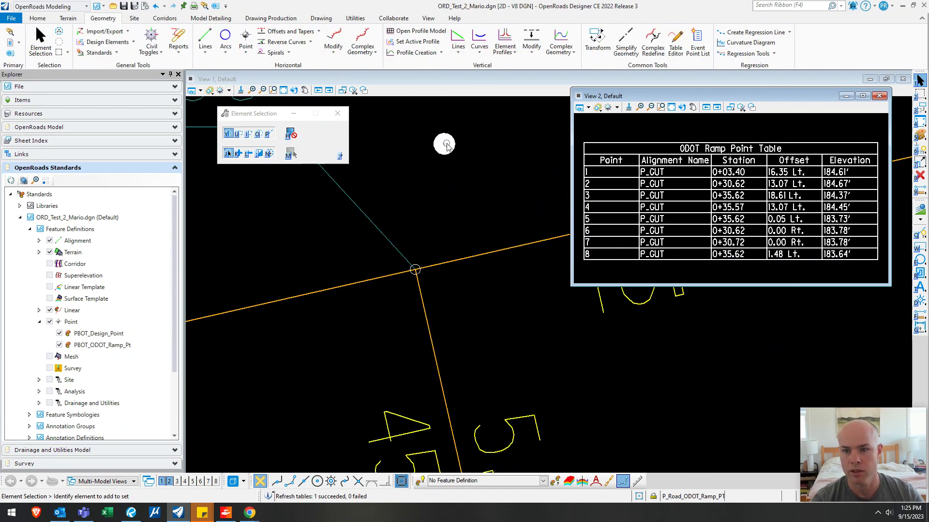
scroll(468, 166, down, 3)
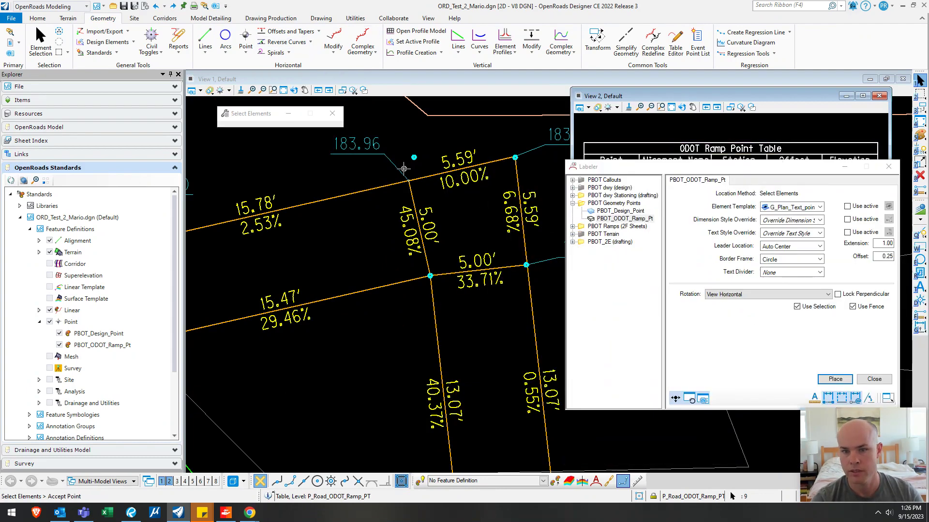
scroll(404, 166, down, 2)
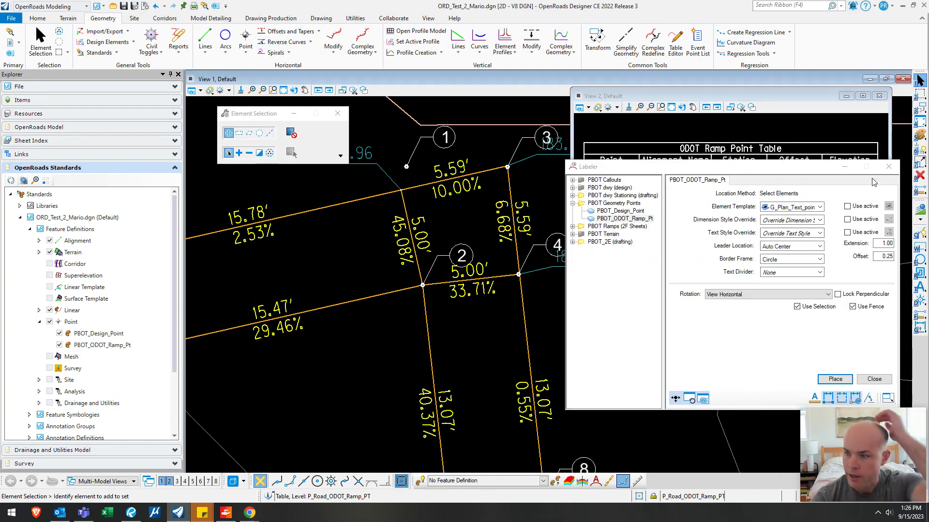
click(890, 167)
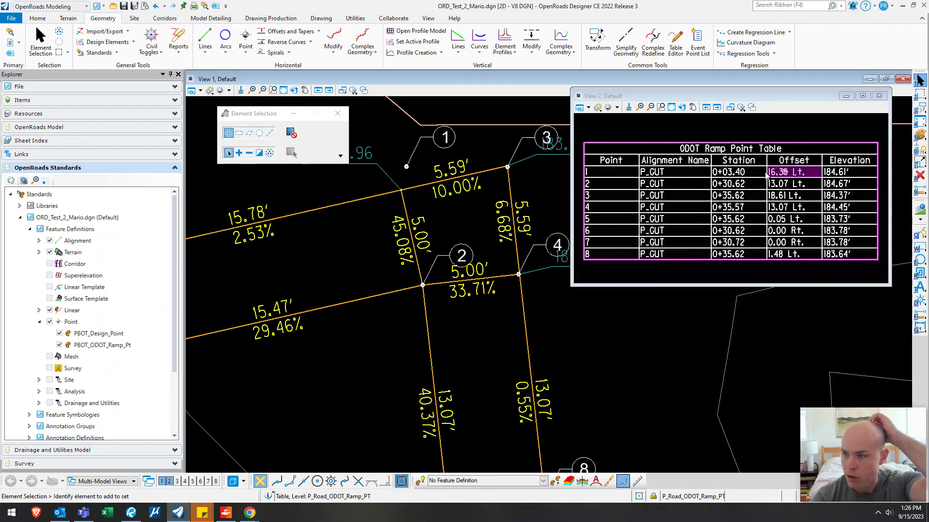
Step: Select the ramp point labelled 1 and show its element properties
scroll(453, 139, up, 2)
middle_drag(453, 140, 437, 188)
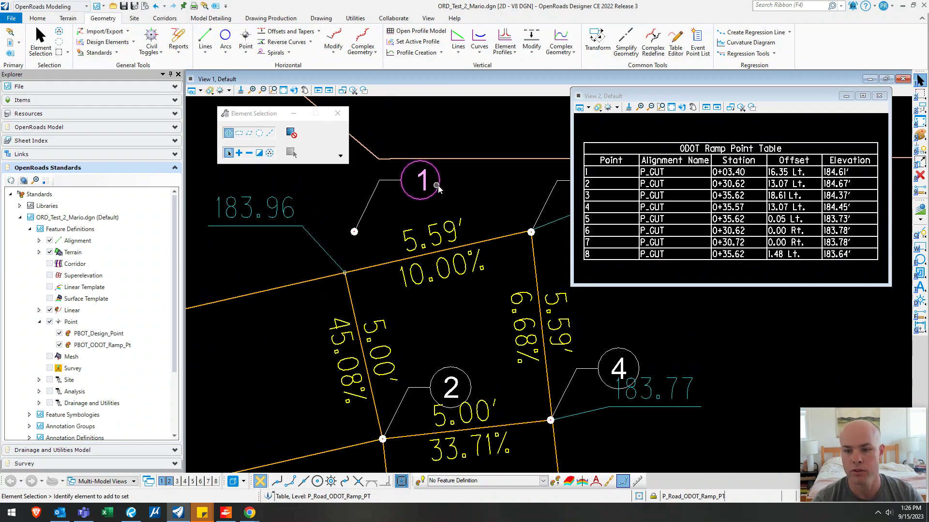
click(359, 239)
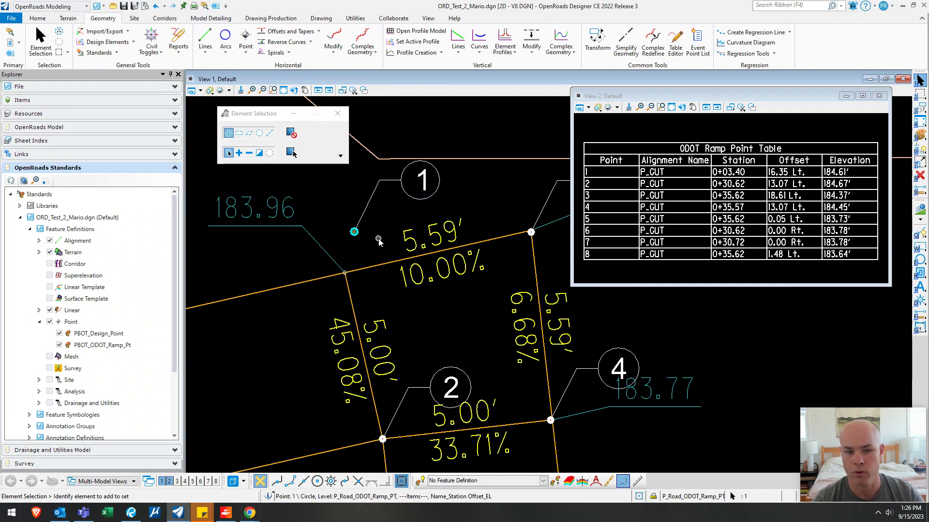
click(204, 6)
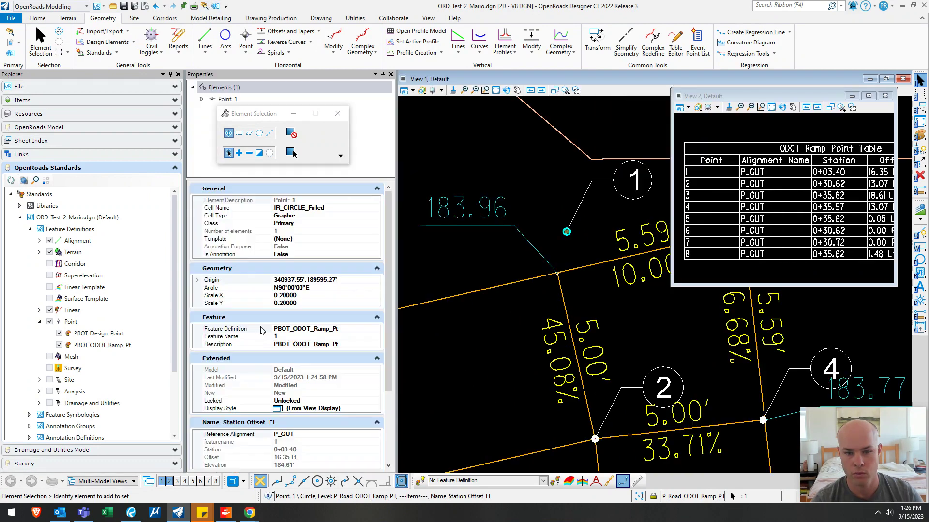
middle_drag(623, 213, 495, 201)
scroll(496, 201, down, 1)
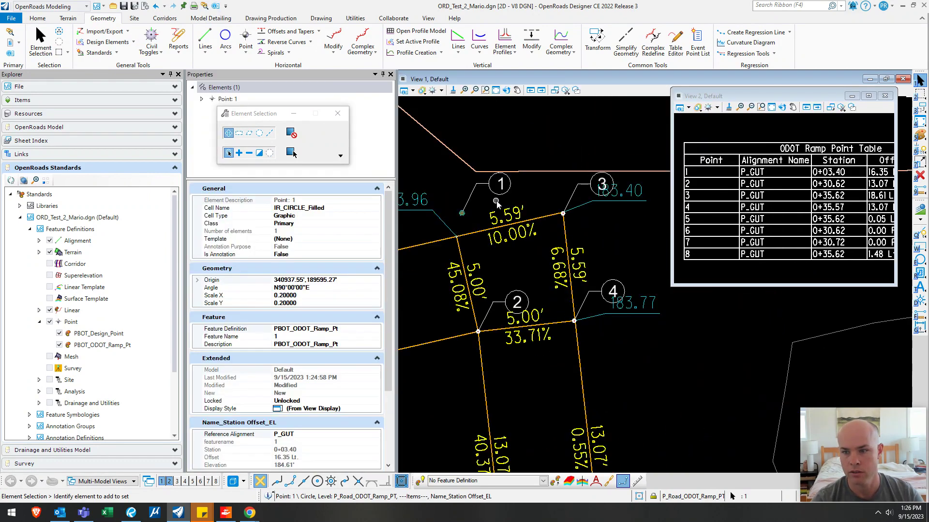
Step: Inspect the element properties of the ramp point labelled 3
scroll(566, 202, up, 2)
click(552, 225)
scroll(484, 192, down, 3)
scroll(451, 191, up, 3)
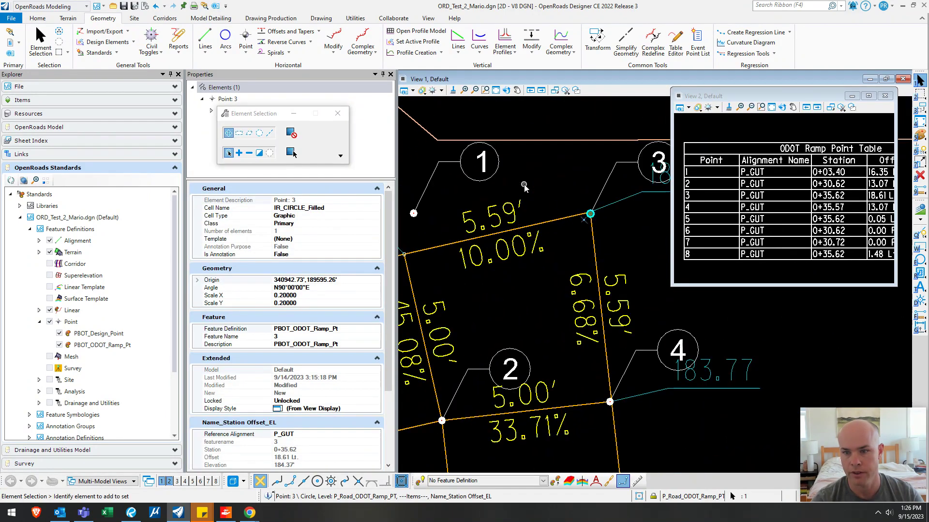
Step: Change the feature name of ramp point 1 to 115
click(524, 184)
click(418, 218)
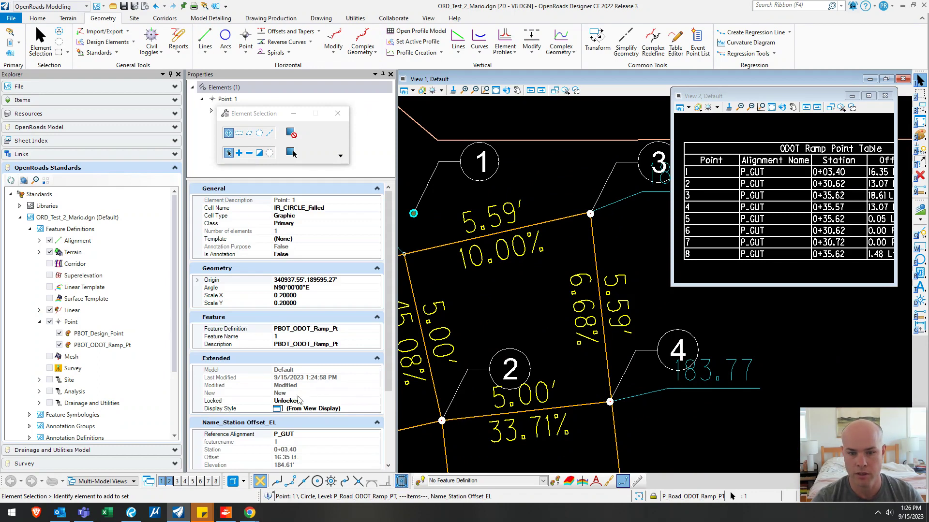
click(294, 337)
key(Return)
Step: Refresh the ODOT Ramp Point Table with the renamed point and widen View 2 to show its Offset column
click(773, 139)
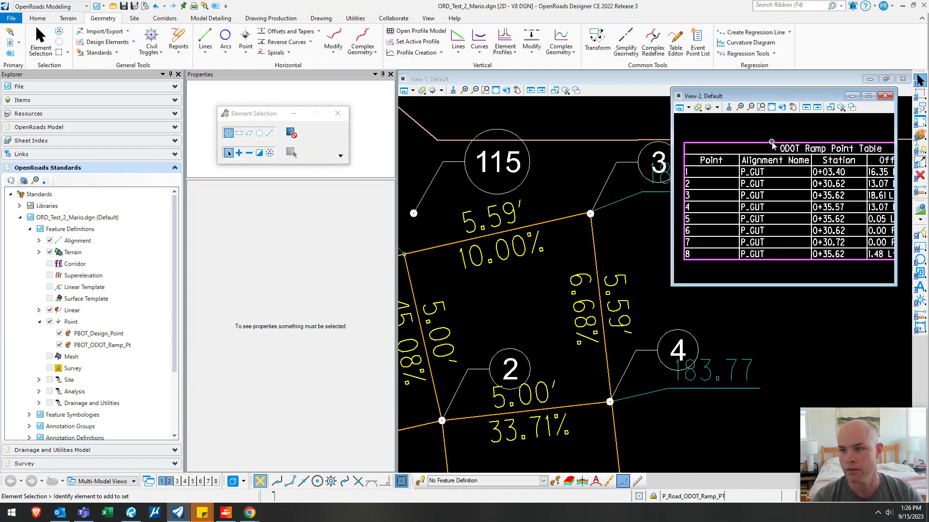
click(345, 44)
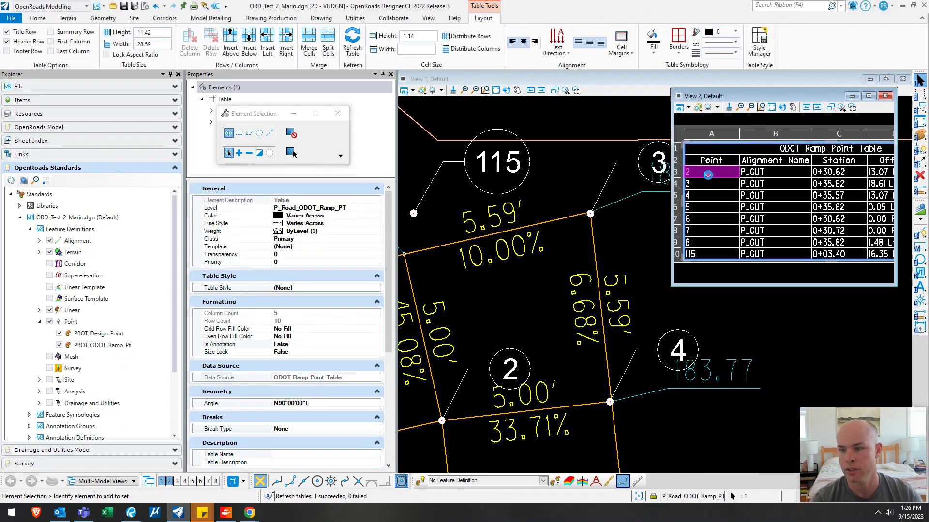
drag(671, 172, 636, 171)
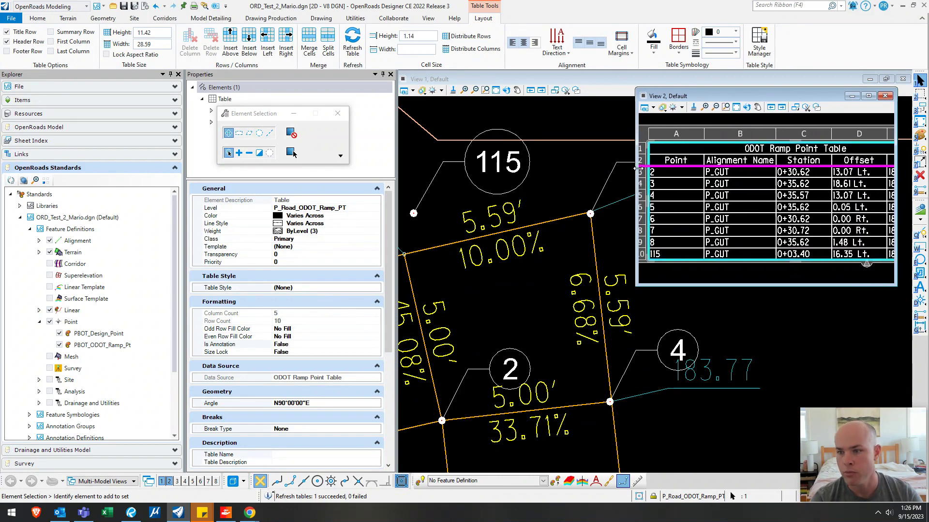
Step: Widen View 2 further to reveal the table's Elevation column, and close the element properties
click(555, 185)
scroll(555, 184, down, 2)
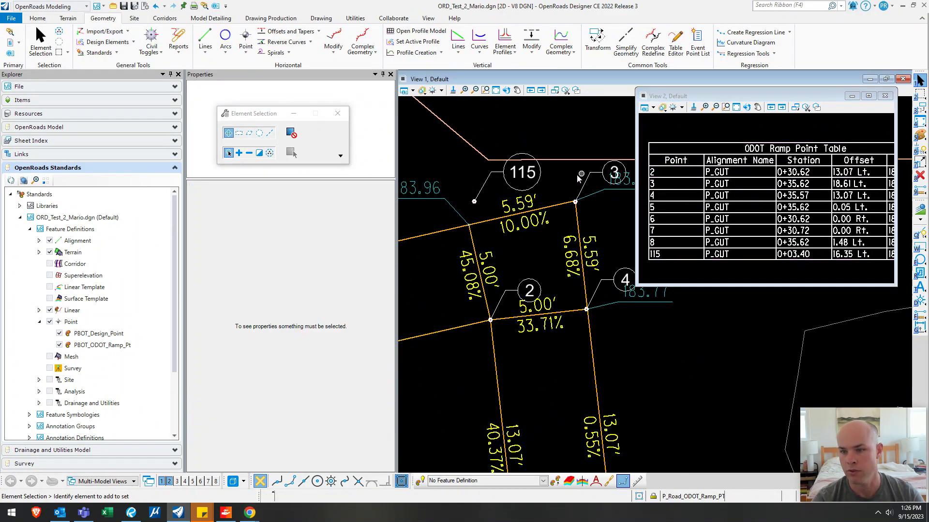
drag(636, 232, 608, 233)
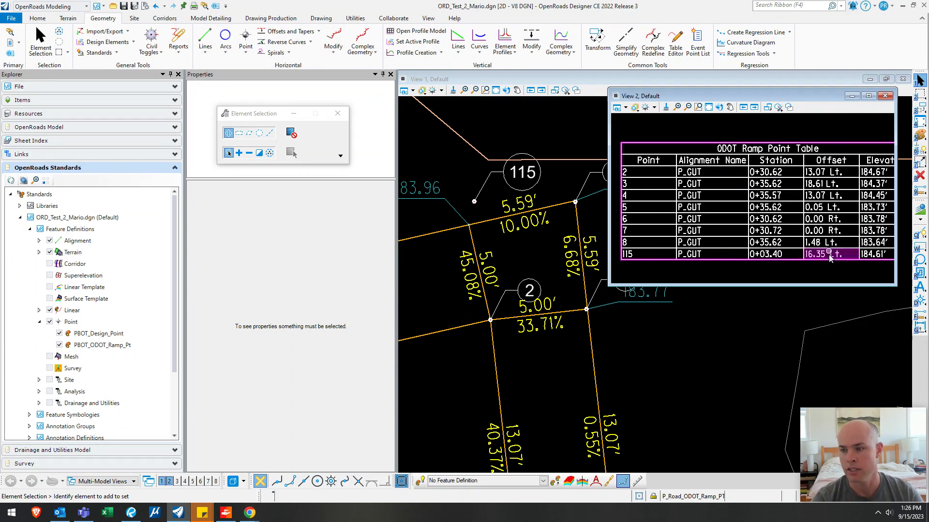
click(391, 74)
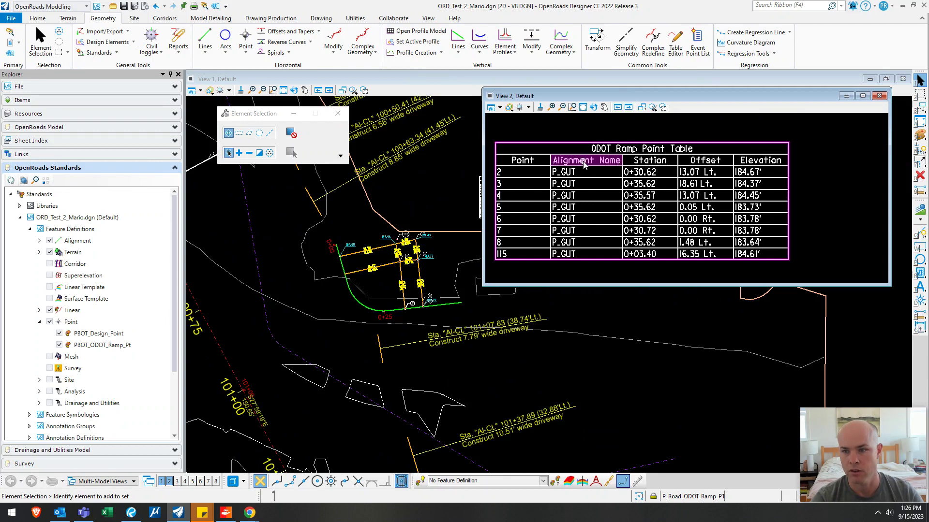
key(Escape)
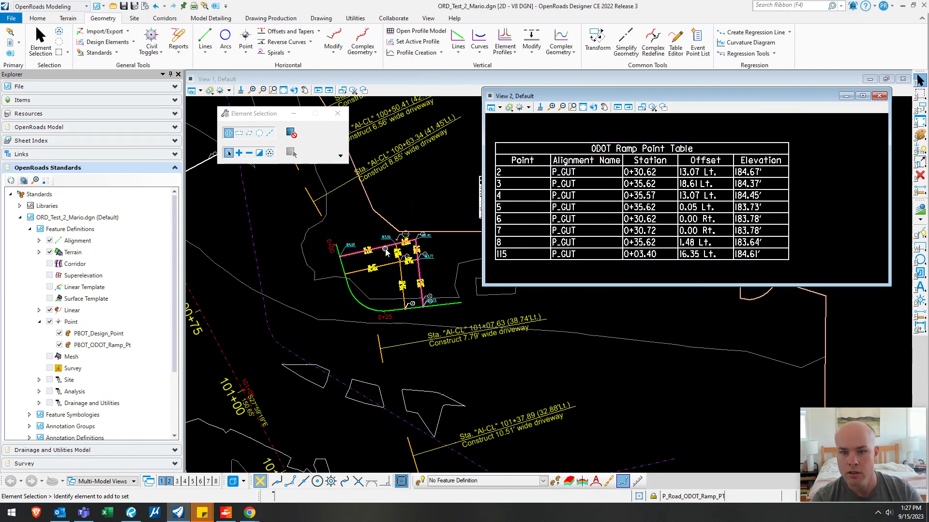
Step: Move ramp point 115 onto the ramp line corner marked by the 183.96 elevation label
scroll(398, 242, up, 5)
scroll(398, 242, down, 3)
scroll(385, 250, up, 3)
scroll(385, 251, up, 2)
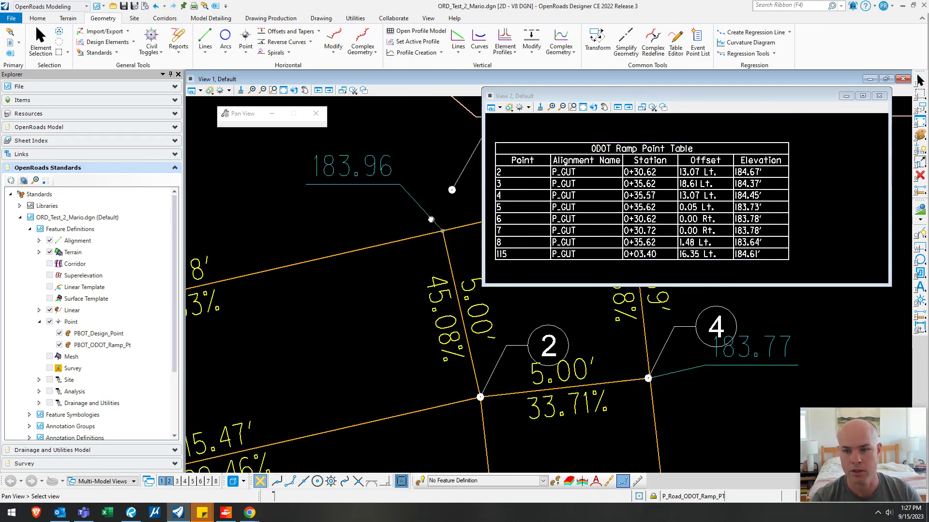
click(396, 228)
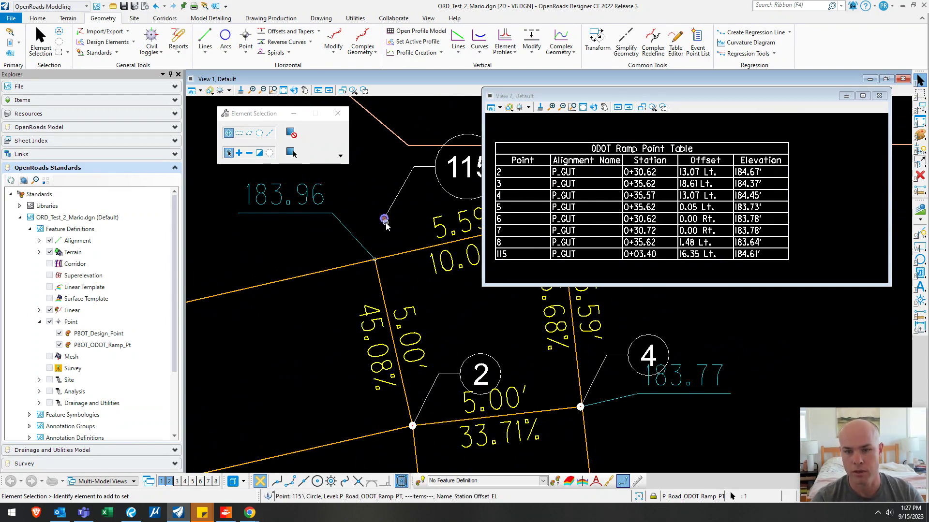
scroll(384, 218, up, 3)
scroll(333, 272, down, 6)
scroll(368, 277, up, 3)
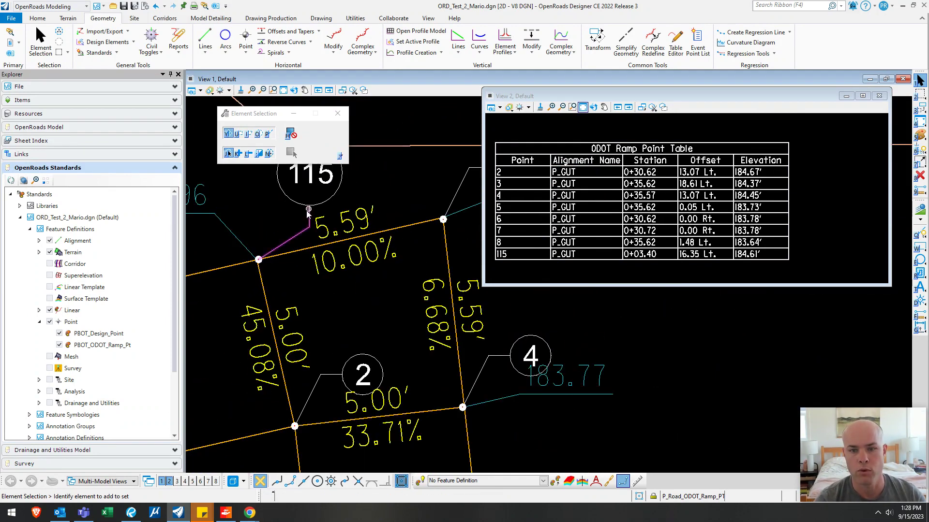
Step: Refresh the ODOT Ramp Point Table with the new position of ramp point 115
mouse_move(285, 224)
middle_down()
mouse_move(322, 251)
mouse_move(356, 256)
middle_up()
click(648, 146)
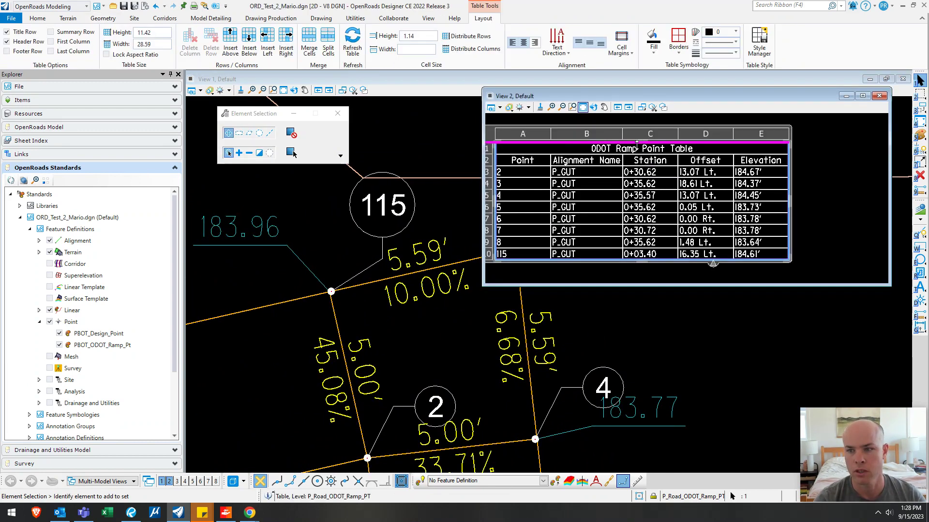
click(352, 57)
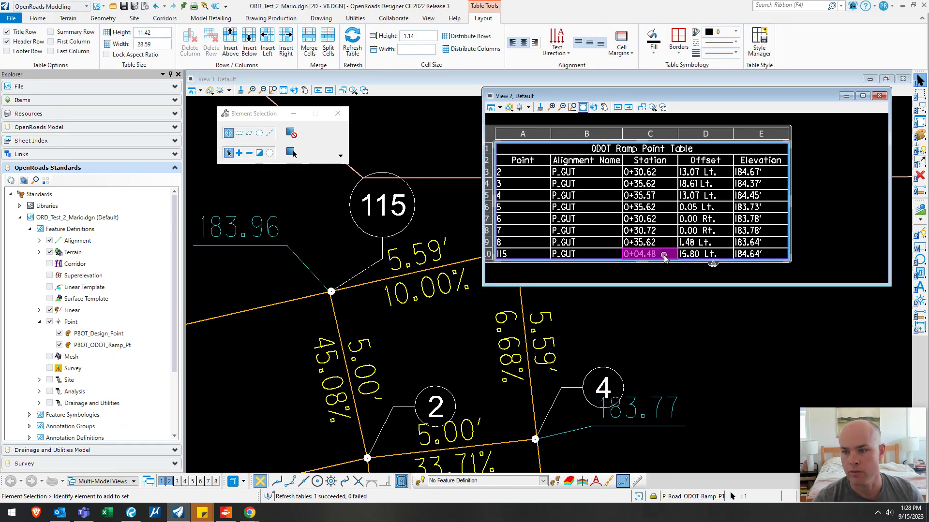
Step: Define a start station of 10+00.00 at the beginning of the P_GUT alignment
scroll(709, 263, down, 3)
scroll(439, 332, down, 4)
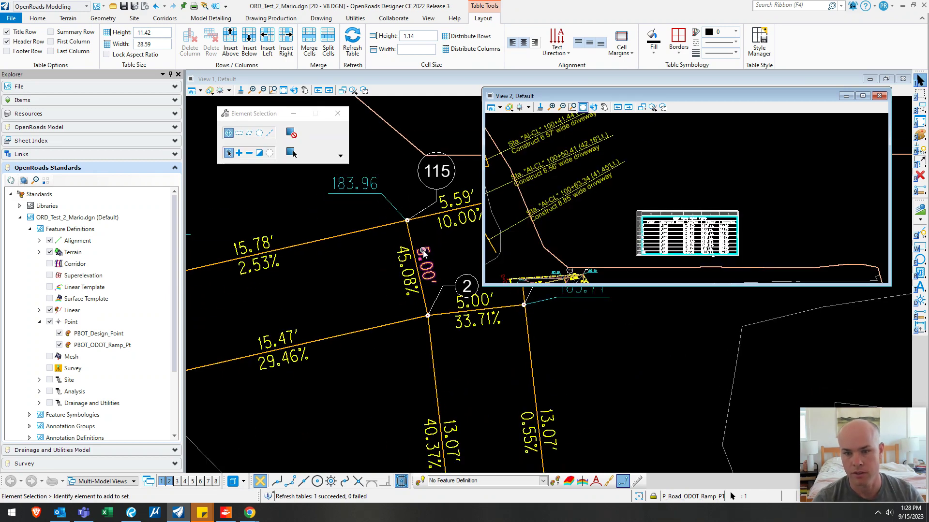
click(315, 281)
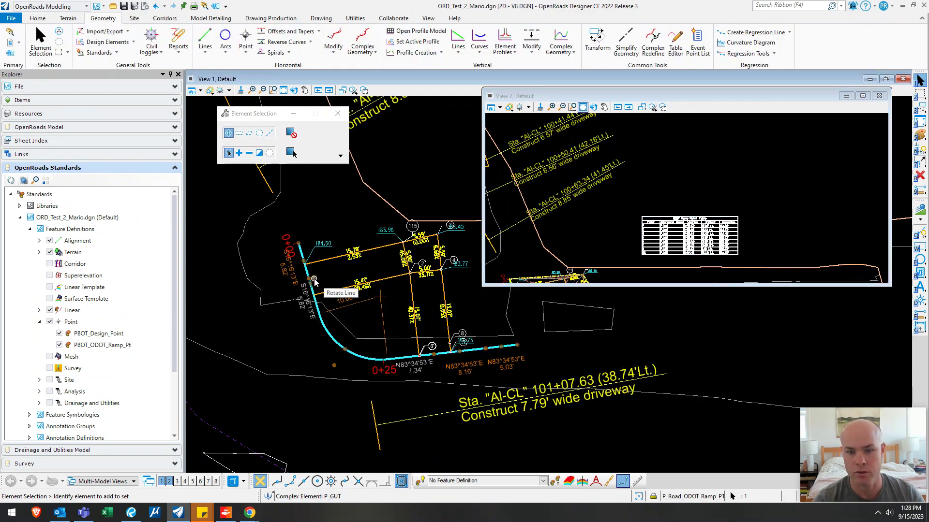
click(333, 51)
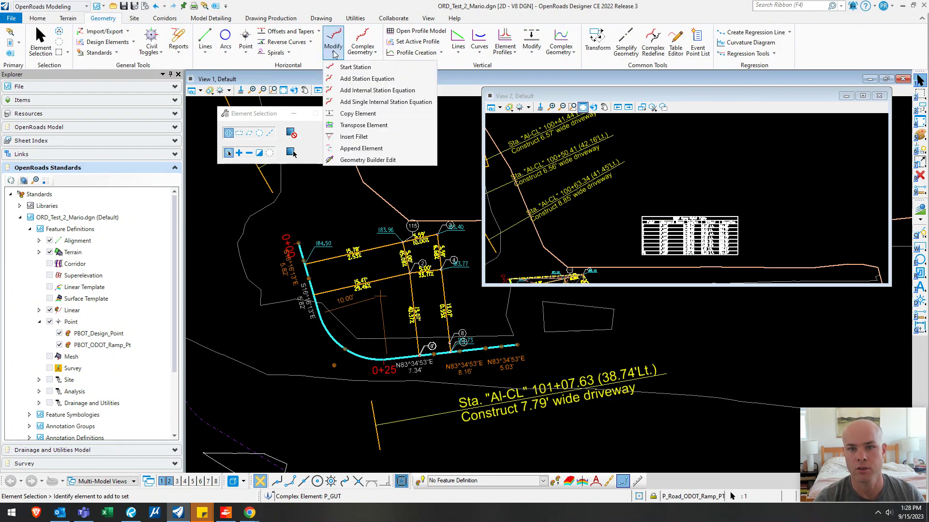
click(355, 67)
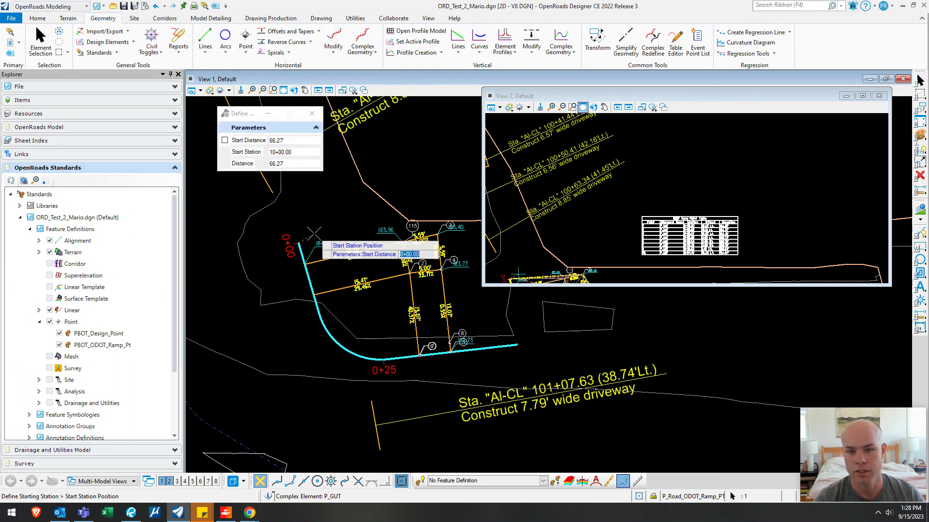
click(298, 241)
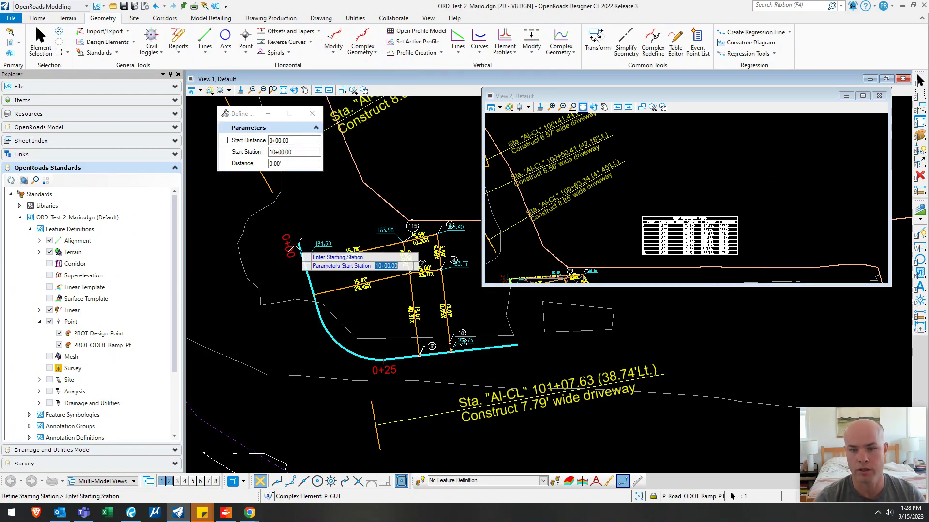
click(342, 233)
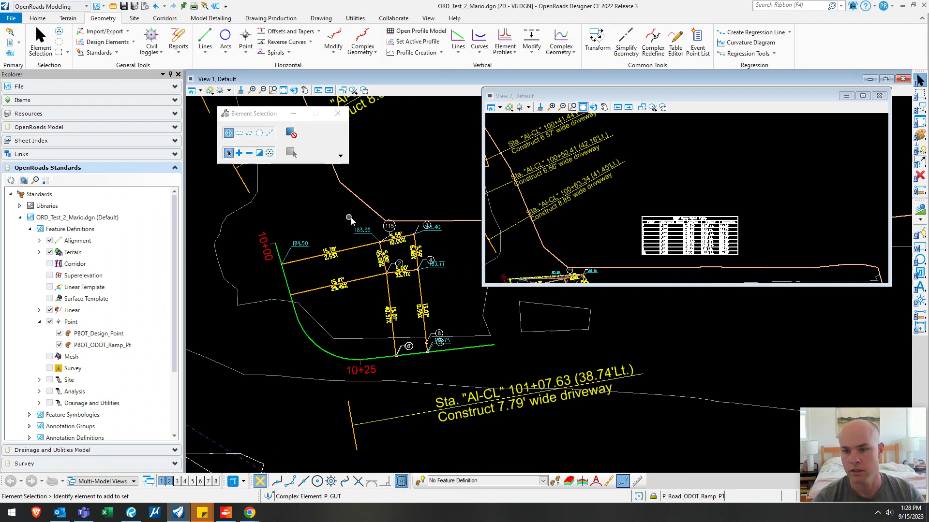
Step: Refresh the ODOT Ramp Point Table with the restationed P_GUT alignment
scroll(721, 229, up, 3)
middle_drag(710, 193, 753, 165)
scroll(754, 164, down, 1)
click(753, 164)
click(352, 41)
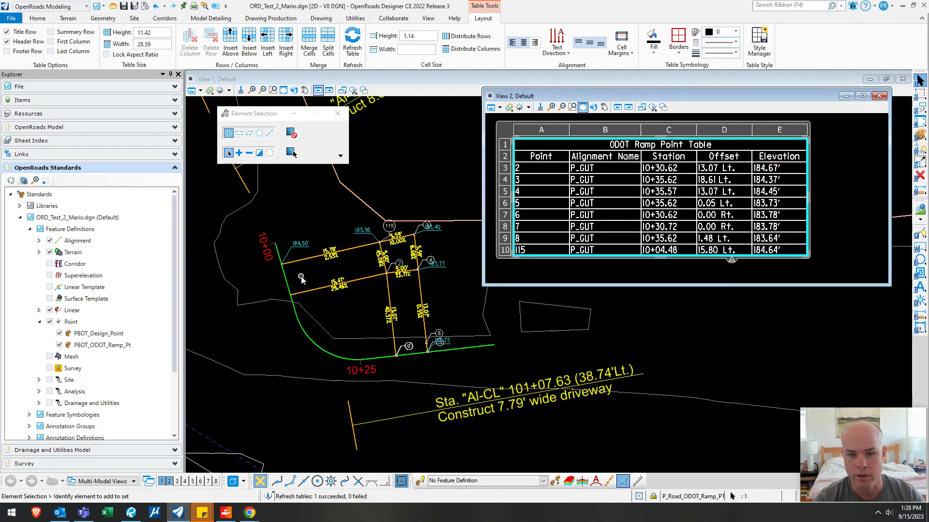
Step: Check the name of the road centerline, select all ramp points without the table, and set their Reference Alignment to AL-CL
scroll(302, 270, down, 2)
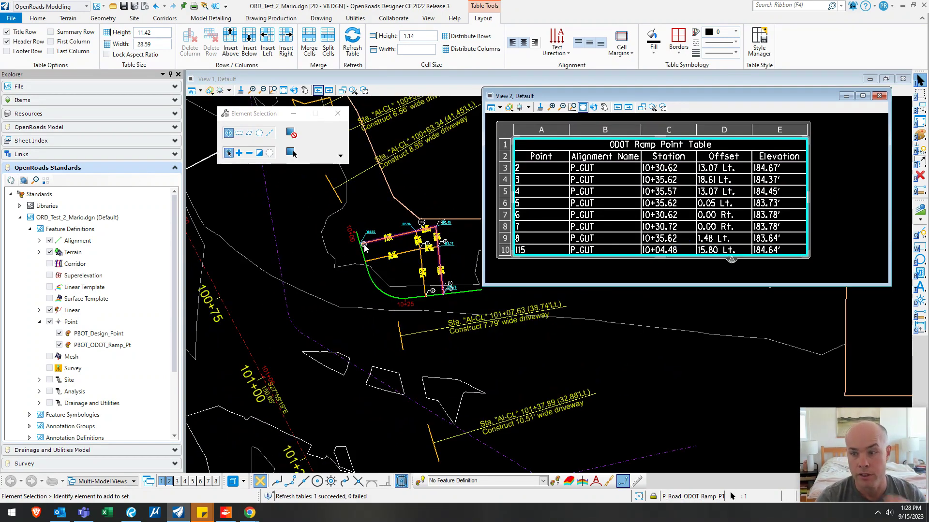
click(284, 255)
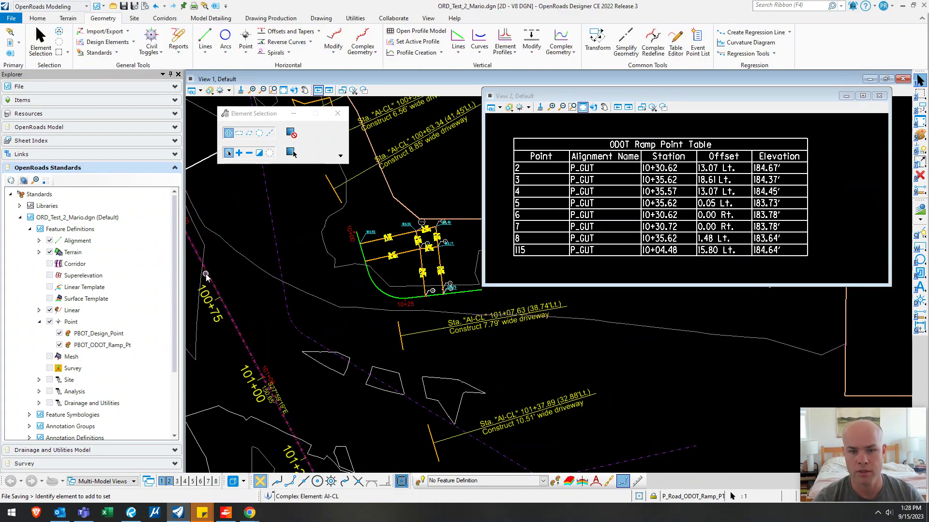
mouse_move(209, 278)
scroll(352, 211, up, 5)
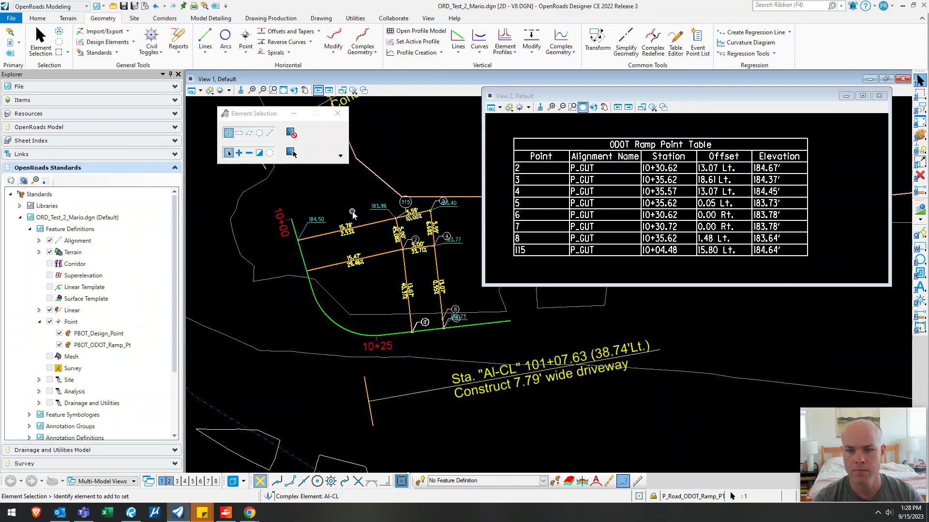
scroll(299, 234, down, 5)
scroll(397, 235, up, 5)
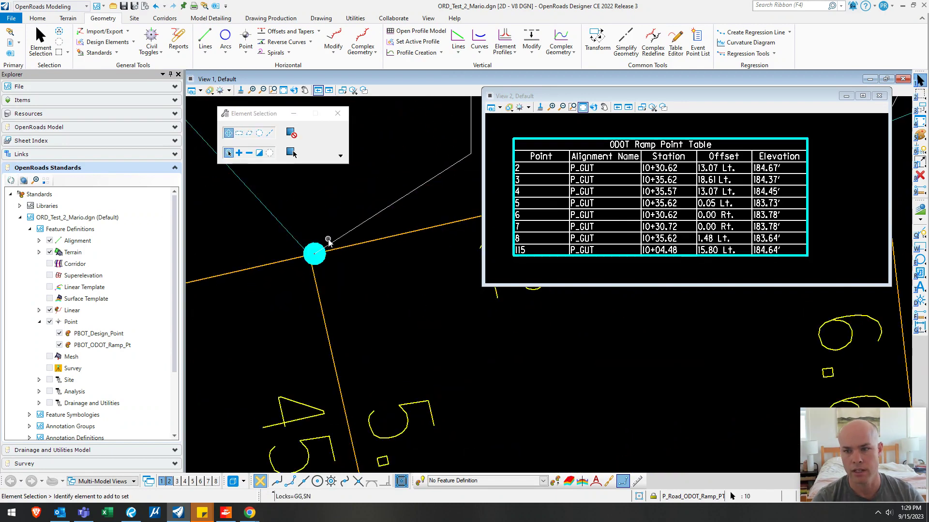
click(607, 139)
scroll(419, 194, down, 2)
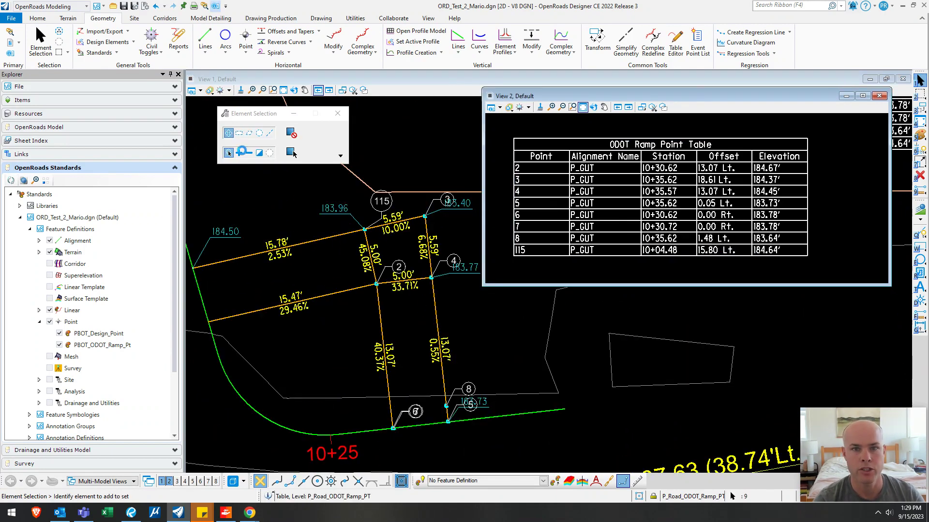
drag(387, 256, 386, 326)
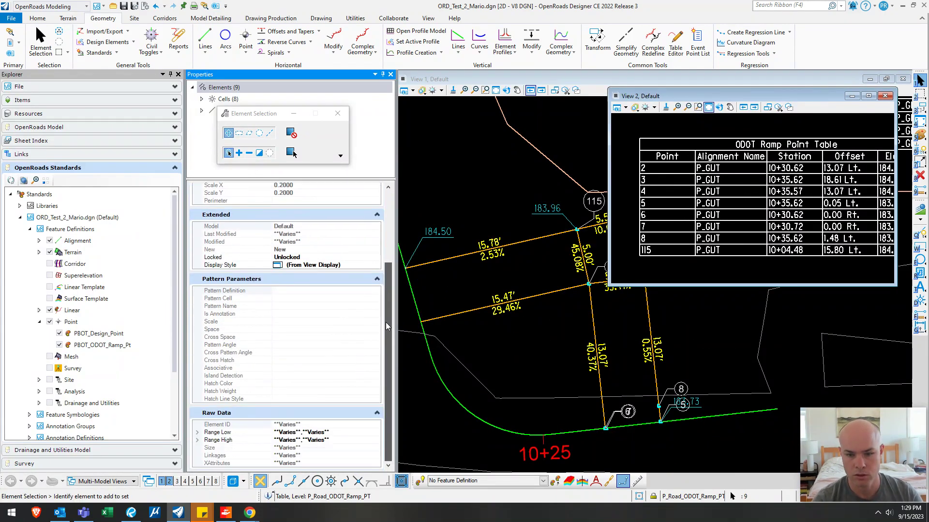
drag(242, 113, 55, 176)
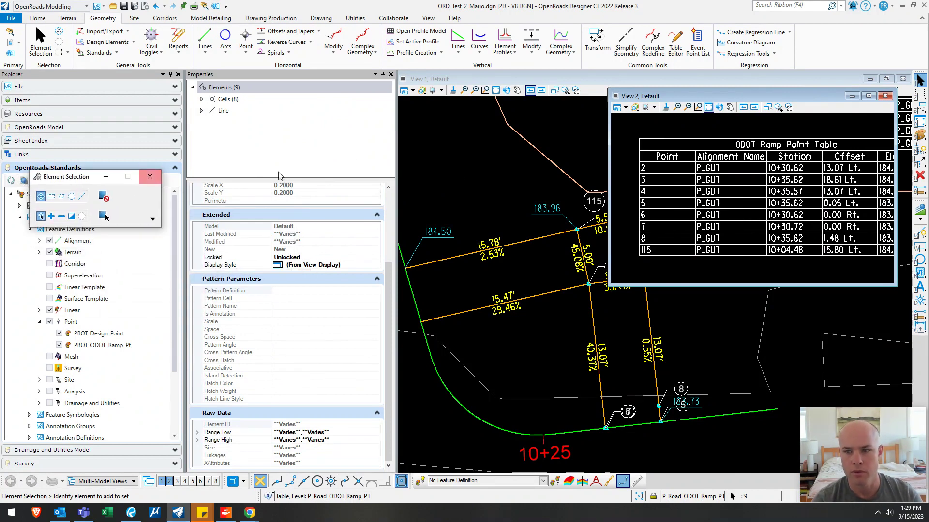
click(228, 99)
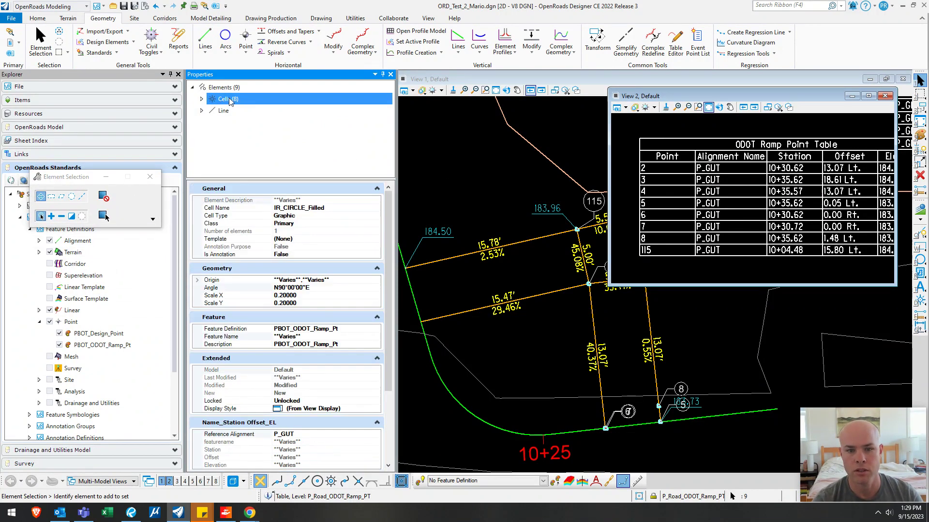
scroll(318, 338, down, 1)
click(318, 405)
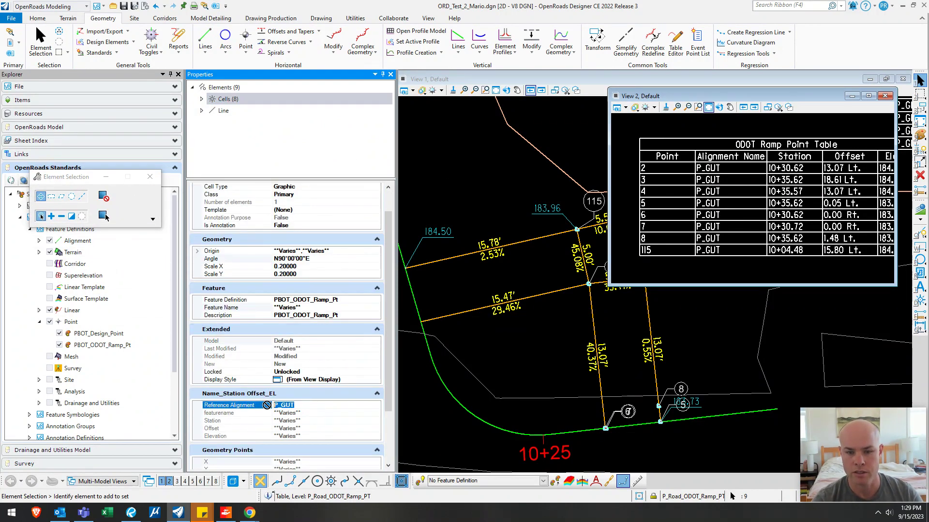
text(AL-CL)
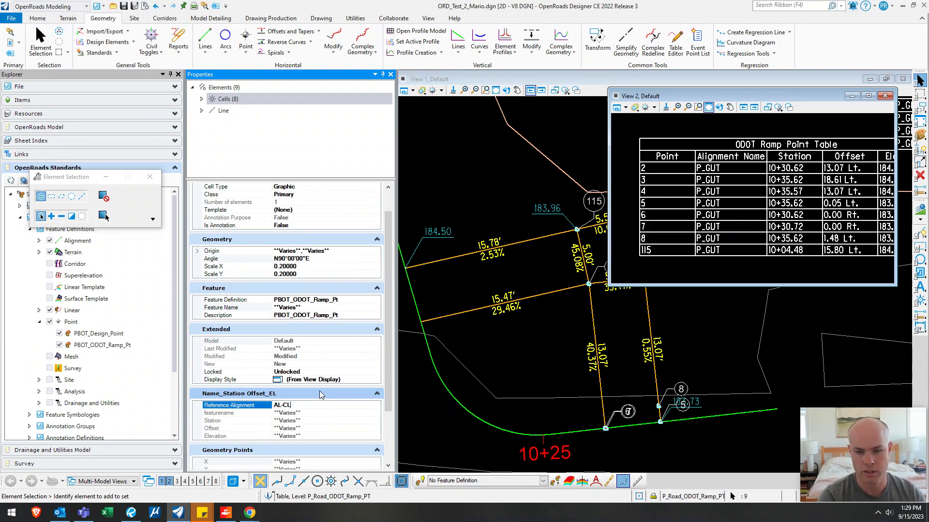
Step: Refresh the ODOT Ramp Point Table with the new reference alignment and check the properties of the road centerline Al-CL
click(738, 135)
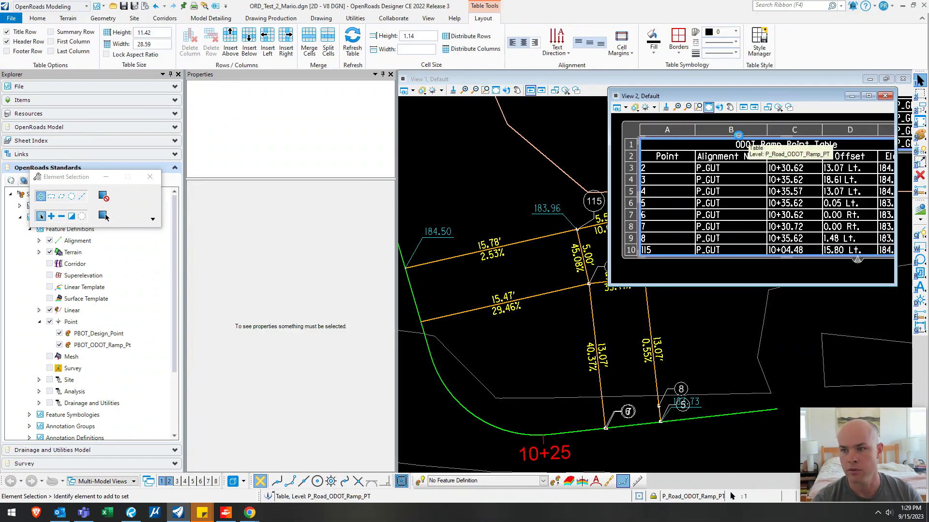
click(352, 39)
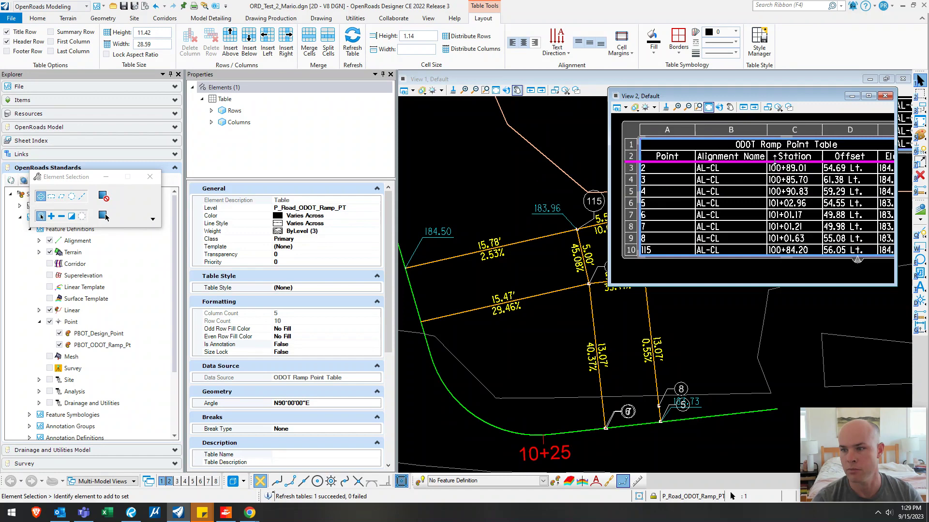
scroll(496, 206, down, 2)
middle_drag(404, 256, 542, 179)
middle_drag(449, 227, 527, 180)
click(447, 250)
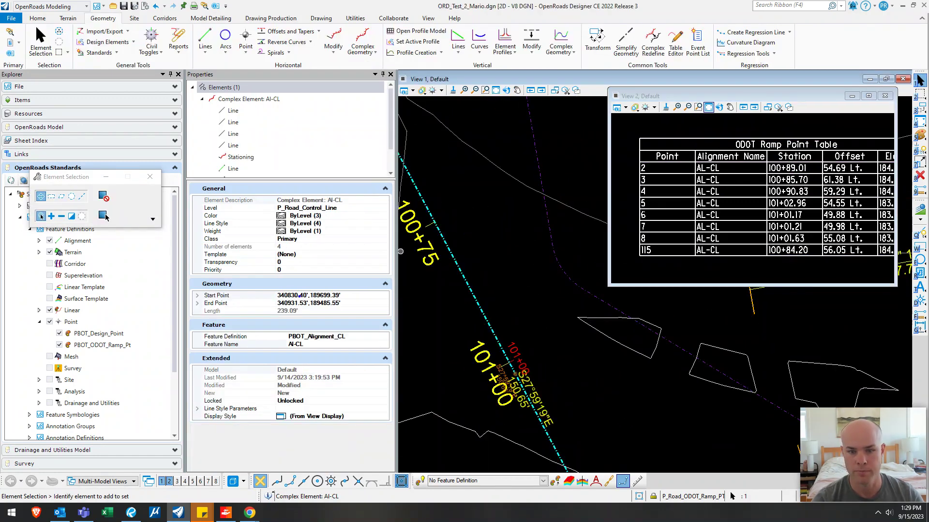
scroll(405, 329, down, 2)
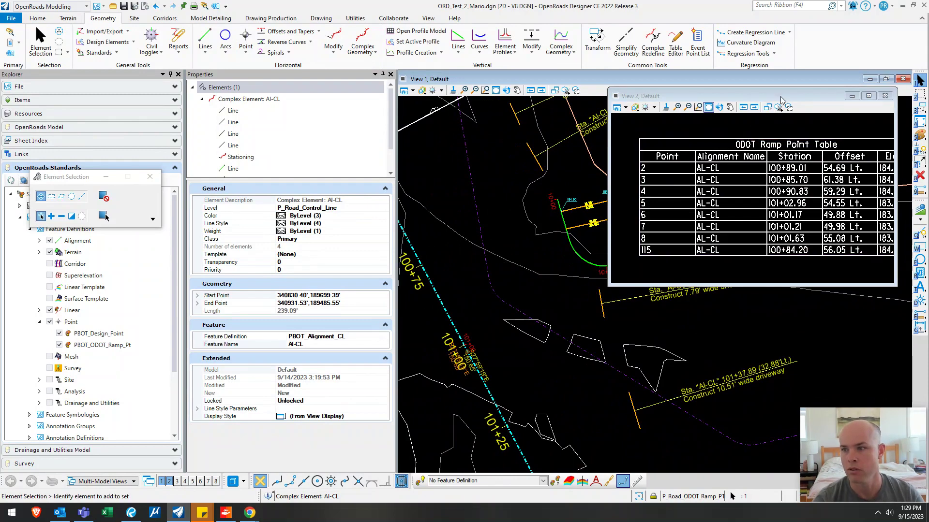
Step: Close View 2 and delete all existing ODOT ramp points from the ramp drawing
drag(780, 97, 711, 108)
click(807, 106)
scroll(660, 219, up, 6)
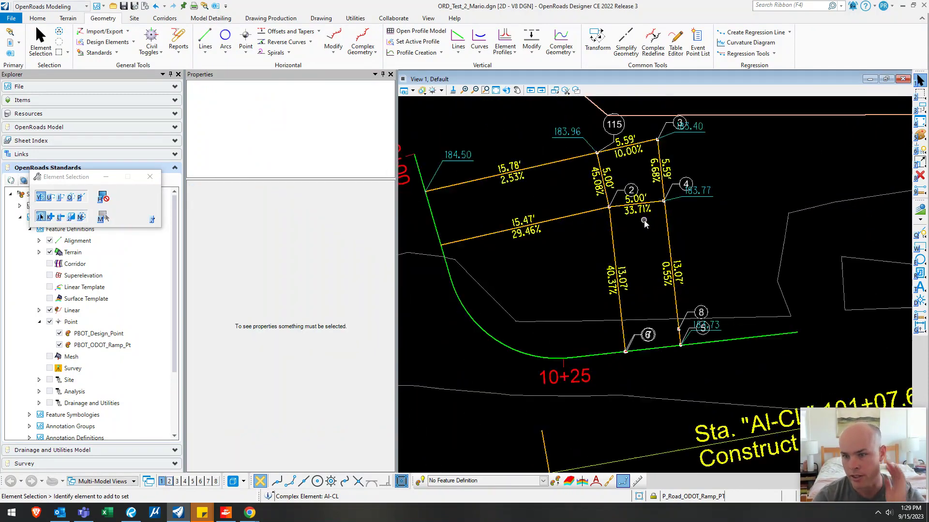
click(579, 243)
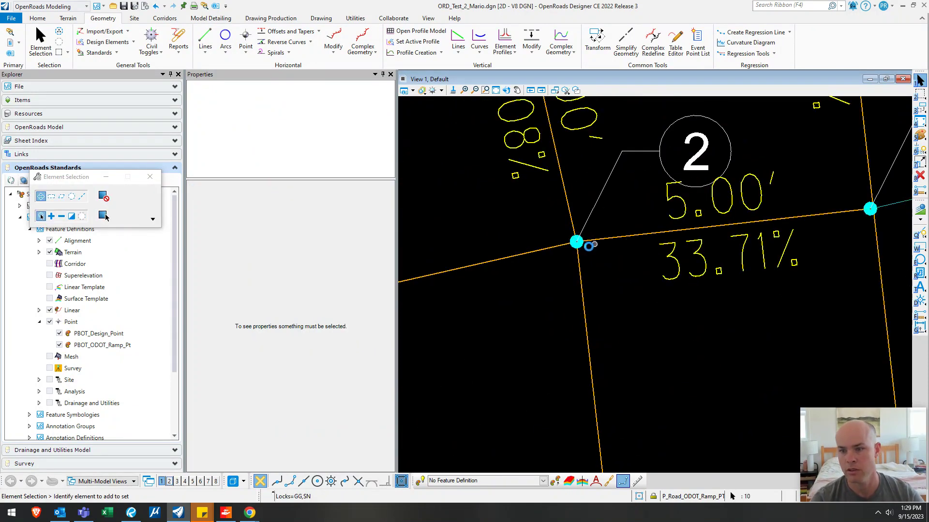
scroll(605, 228, down, 3)
key(Delete)
click(609, 219)
scroll(796, 235, down, 2)
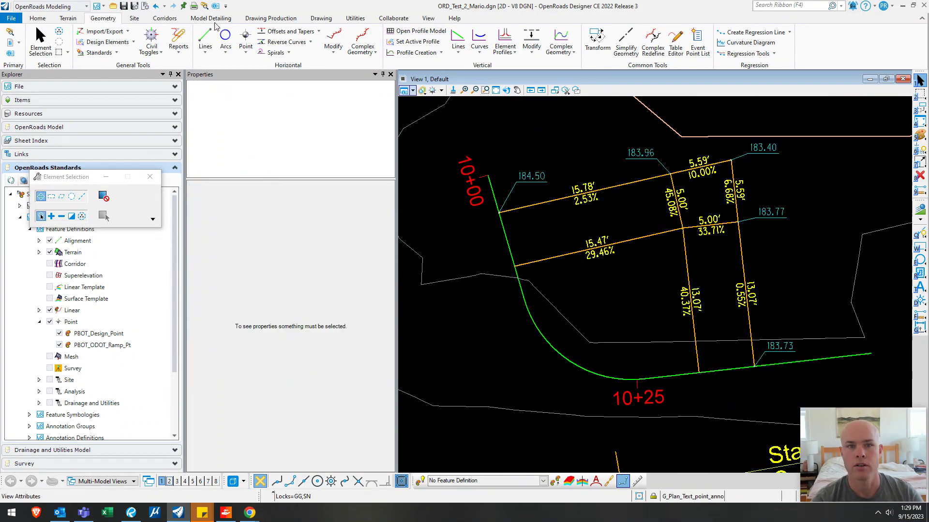
Step: Place an ODOT ramp point with Reference Alignment P_GUT2 on terrain T01036 Rosa Parks_dtm where the 15.47' and 40.37% ramp lines meet
click(250, 57)
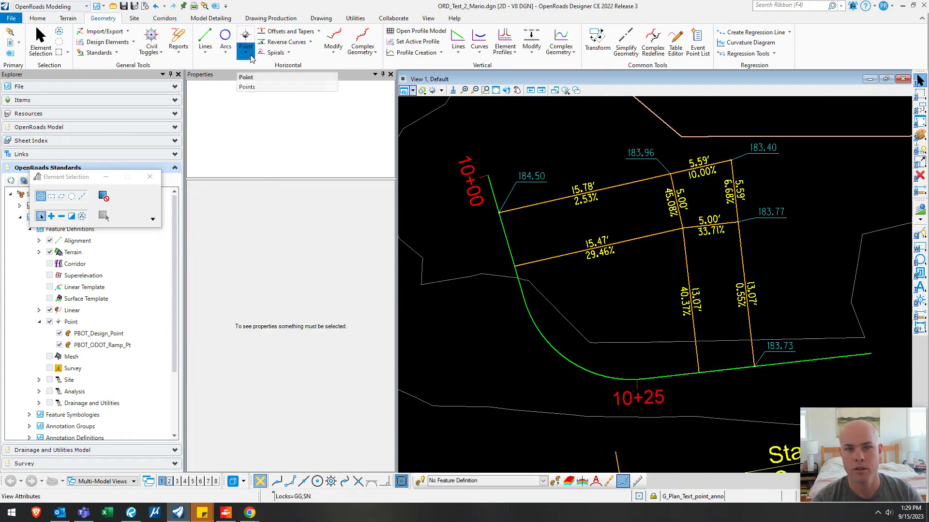
click(253, 68)
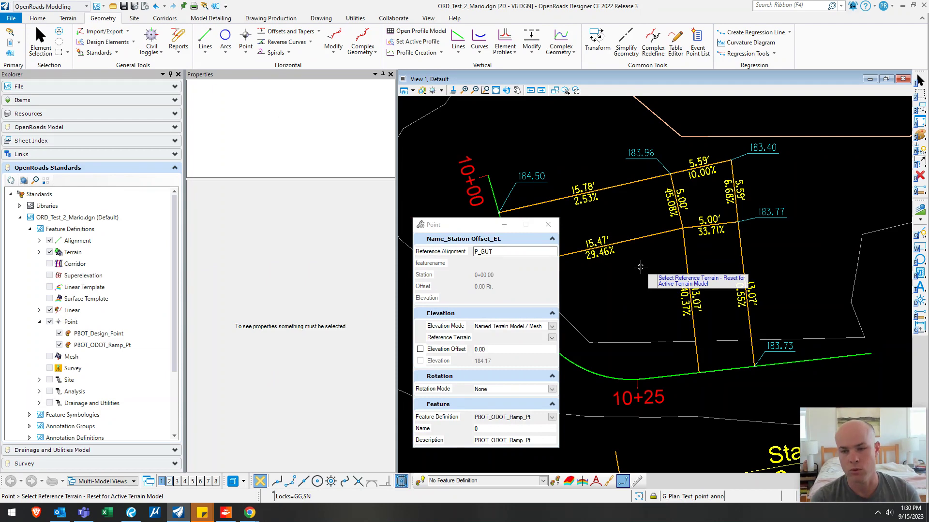
click(512, 251)
text(2)
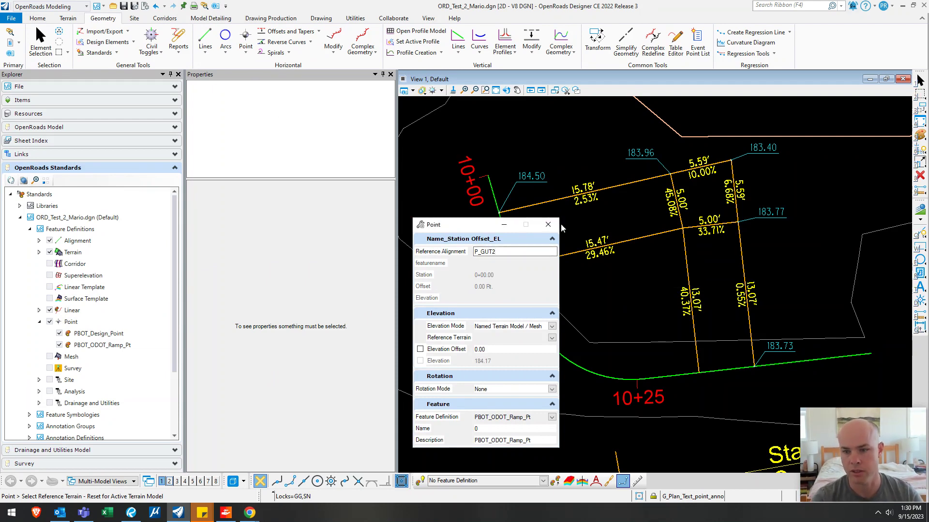
click(677, 342)
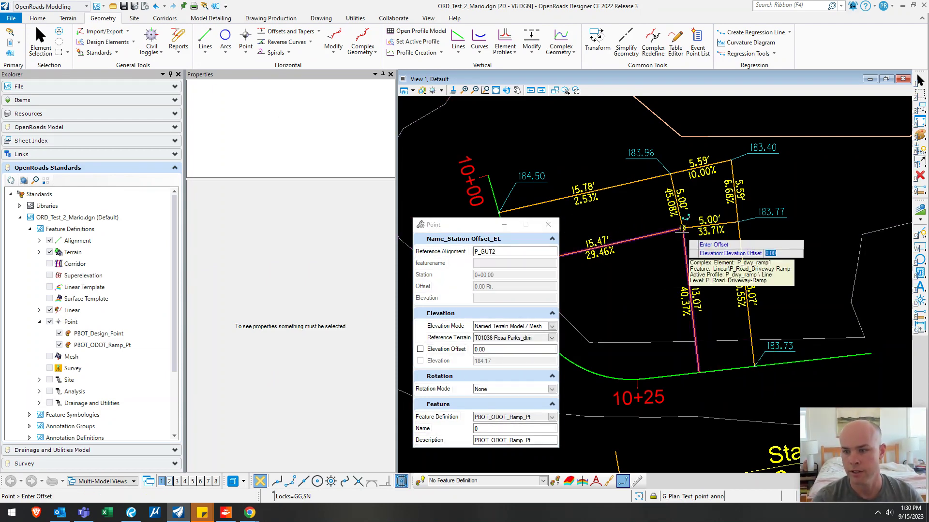
click(644, 295)
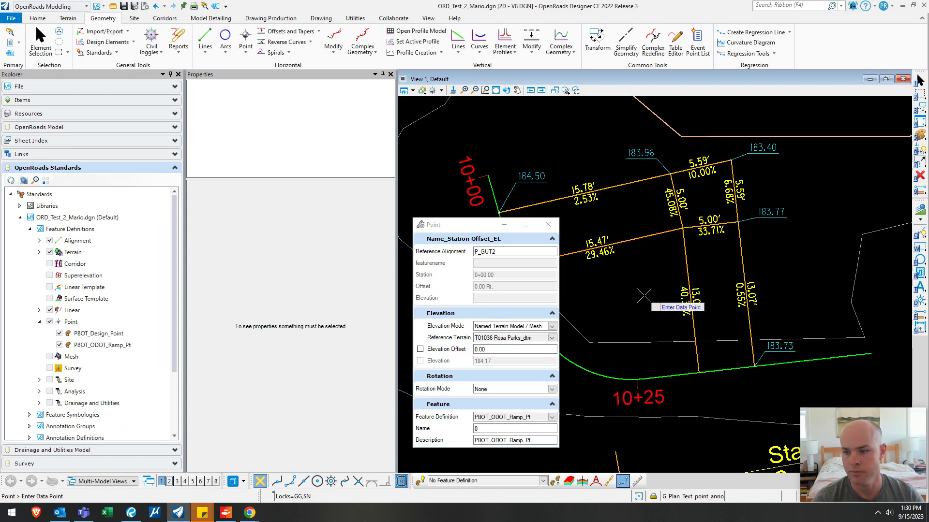
click(683, 228)
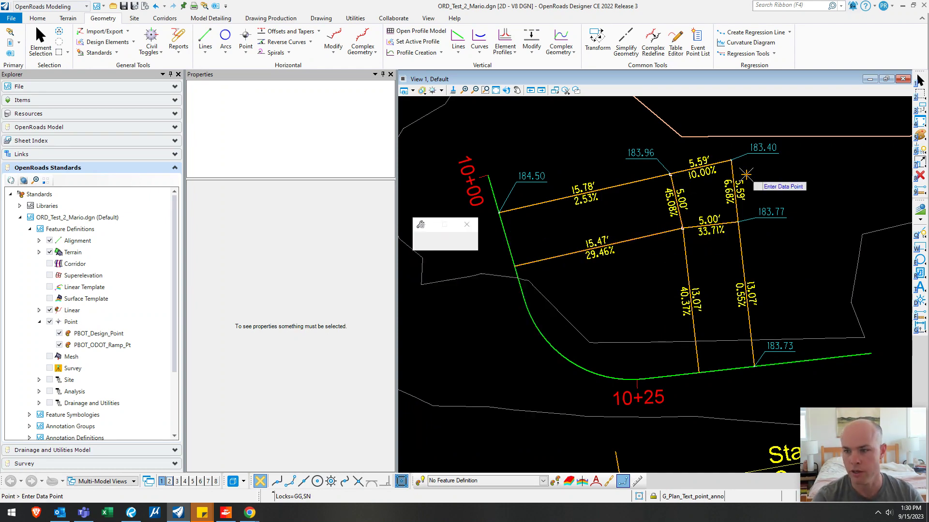
Step: Place eleven more ramp points with Reference Alignment P_GUT at the other ramp corners and in pairs where the ramp lines meet the gutter
scroll(735, 166, up, 5)
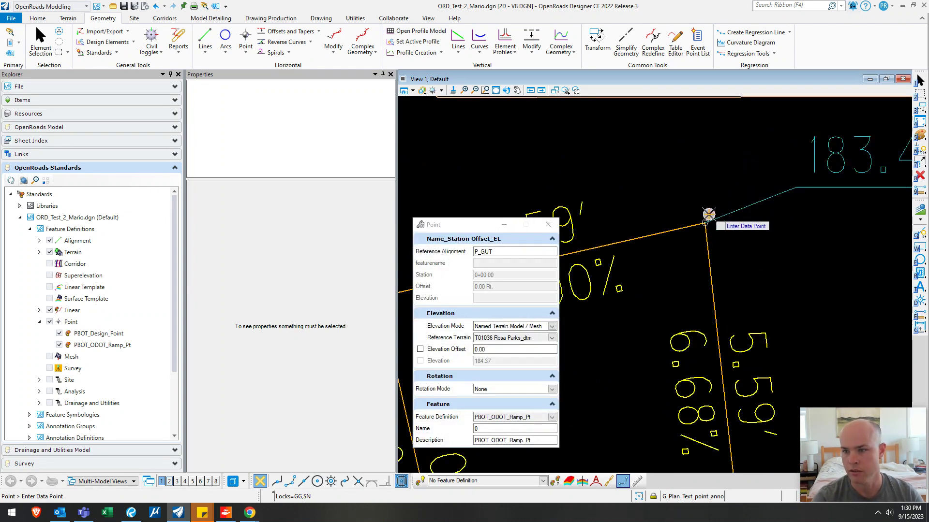
scroll(707, 221, down, 2)
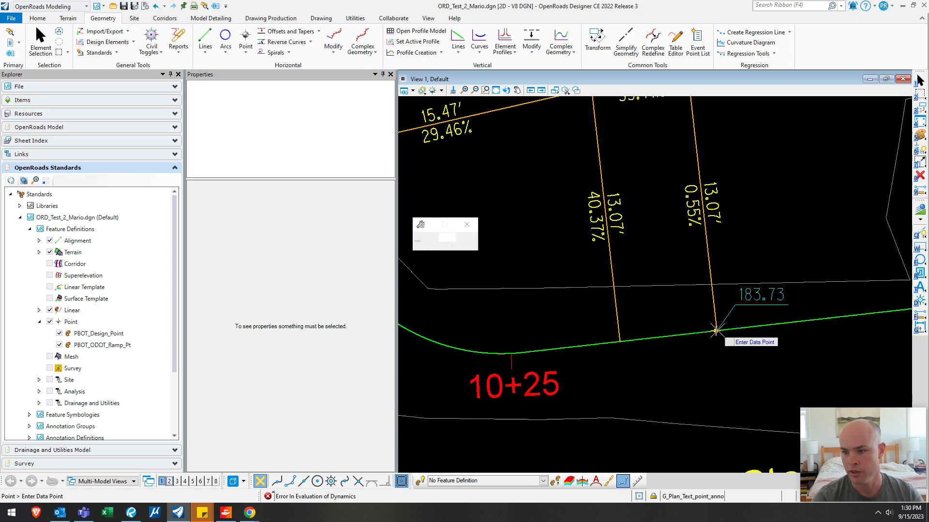
scroll(714, 320, up, 2)
scroll(715, 320, down, 2)
scroll(750, 292, up, 2)
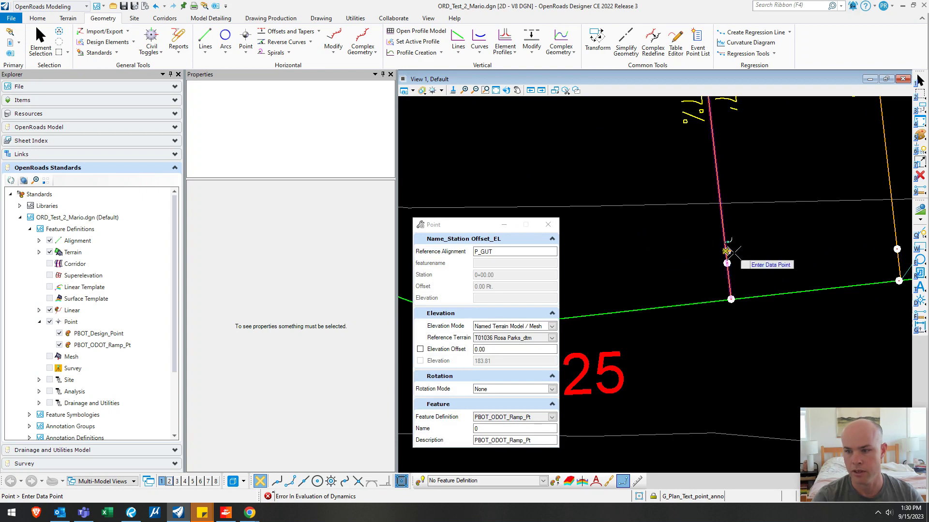
scroll(648, 232, down, 3)
scroll(618, 249, down, 2)
scroll(620, 231, up, 4)
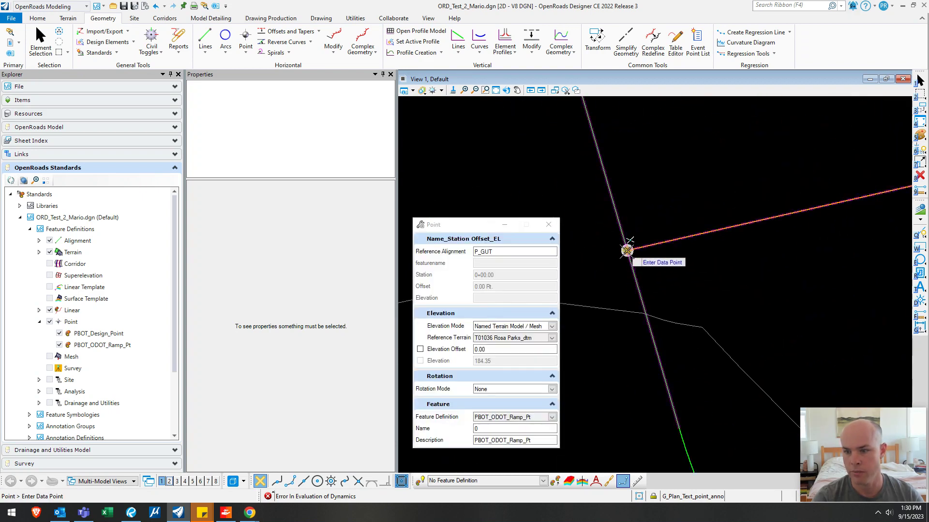
click(627, 250)
click(671, 241)
key(Escape)
Step: Check the properties of the ramp point on the gutter line at the 184.50 callout and delete that point
middle_drag(657, 155, 653, 338)
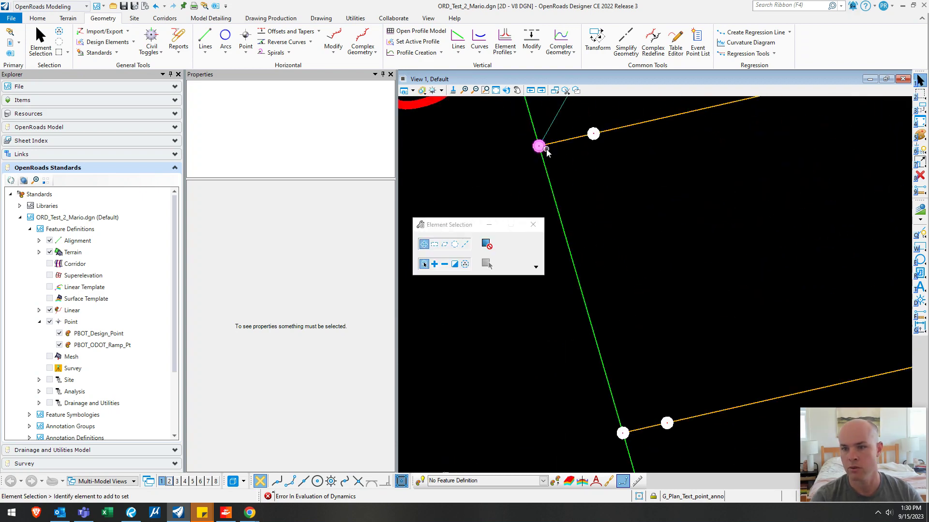
click(542, 150)
click(541, 151)
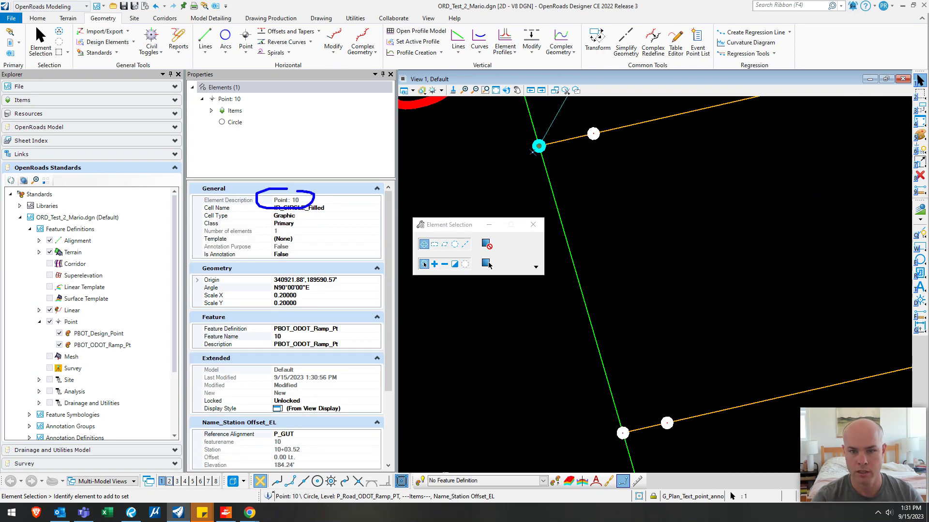
key(Escape)
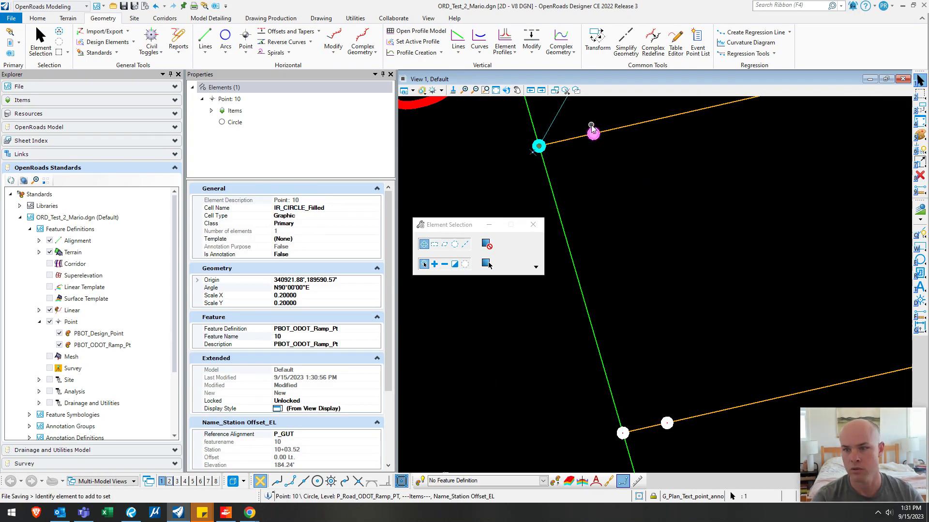
click(638, 150)
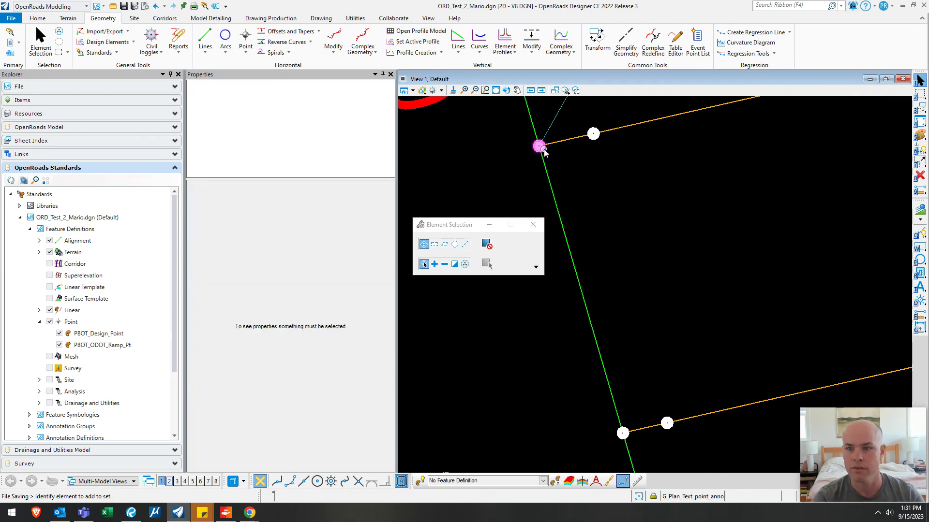
click(539, 146)
key(Delete)
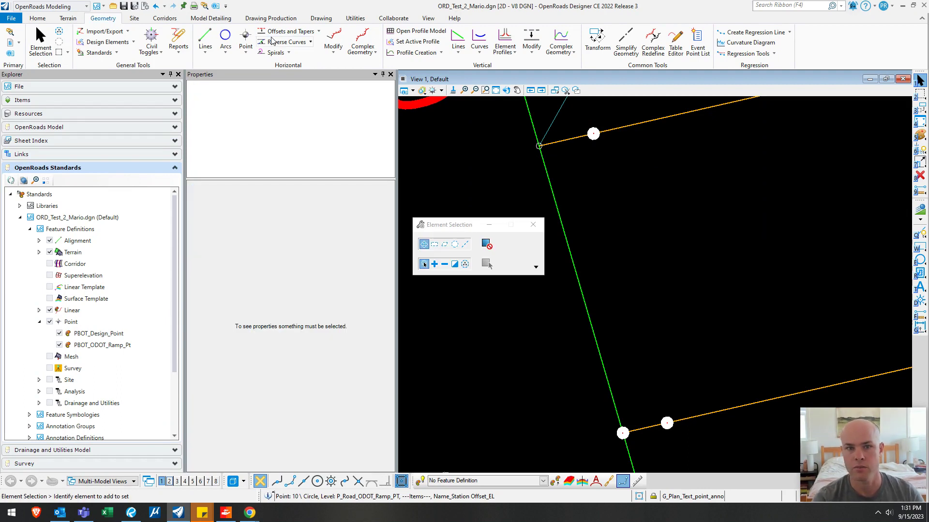
Step: Place a new P_GUT ramp point at the deleted location on the gutter line using the active terrain, and check its properties
click(246, 39)
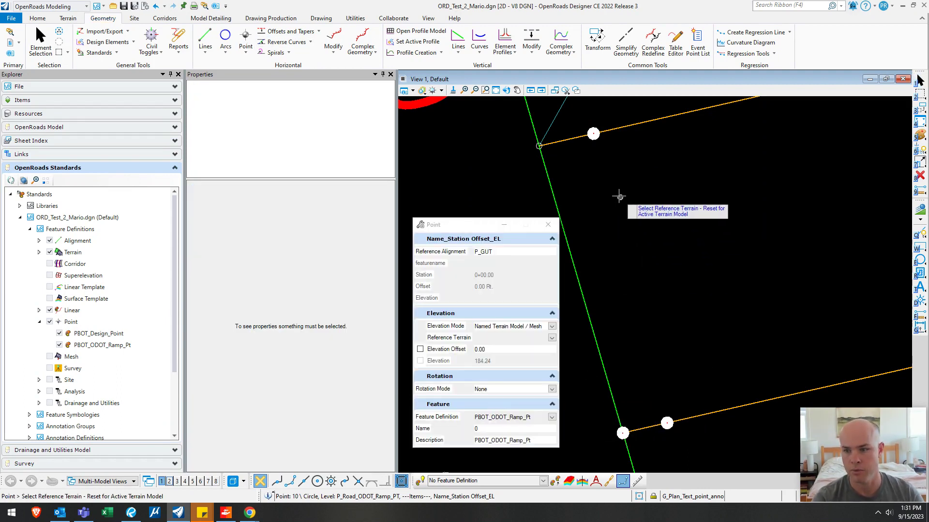
right_click(596, 180)
scroll(540, 116, up, 5)
click(537, 210)
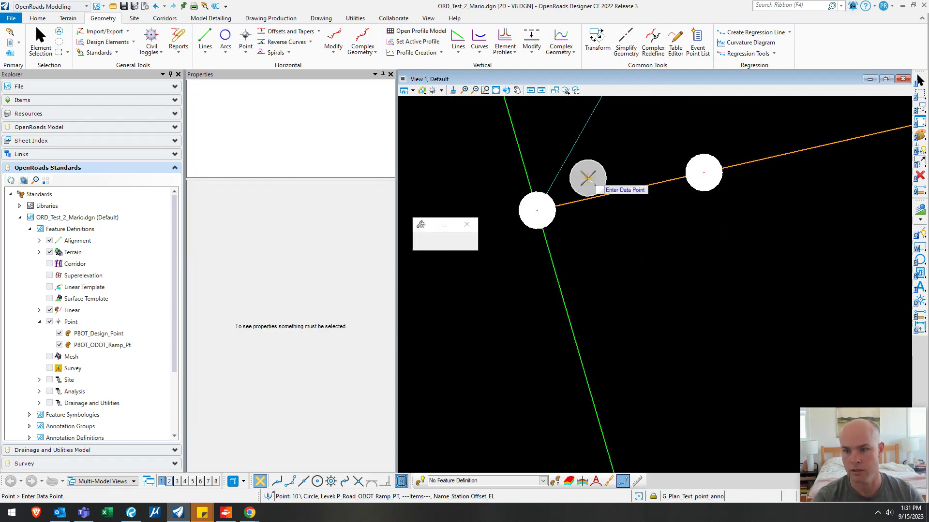
key(Escape)
click(537, 210)
scroll(633, 255, down, 5)
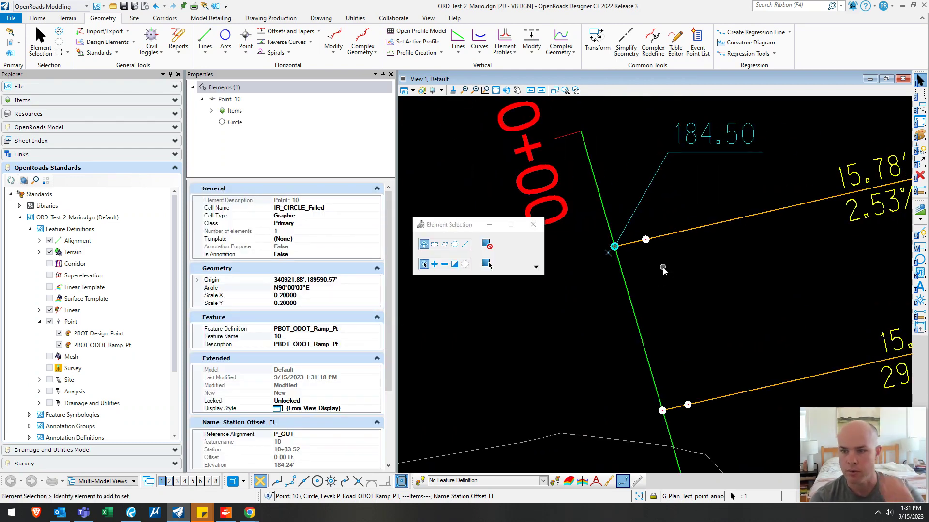
Step: Select all ramp points and label them with the PBOT_ODOT_Ramp_Pt label from the PBOT Geometry Points group
click(685, 266)
scroll(654, 248, up, 3)
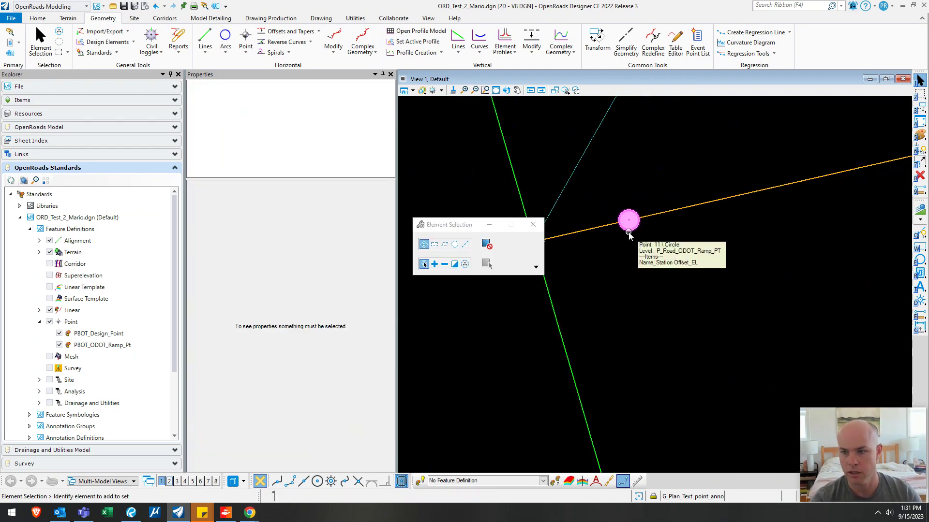
click(638, 233)
scroll(709, 248, down, 5)
middle_drag(729, 259, 624, 257)
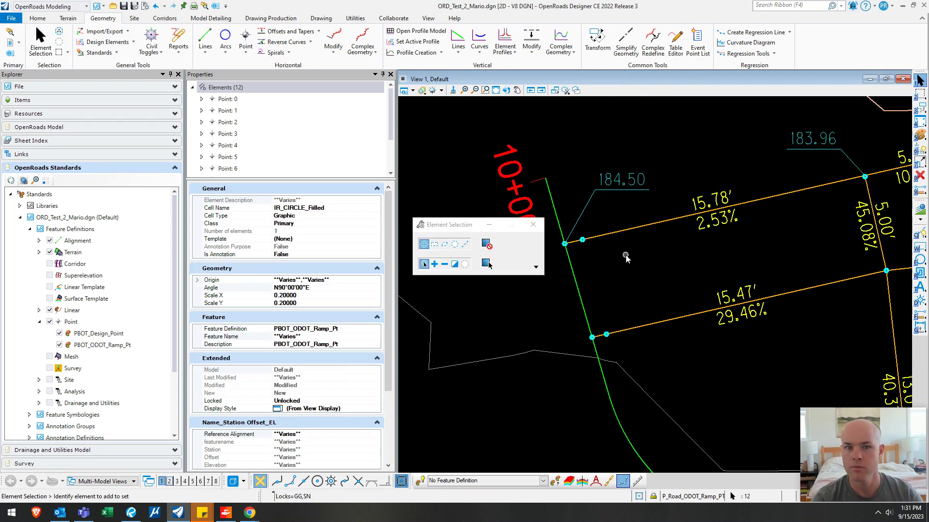
double_click(593, 183)
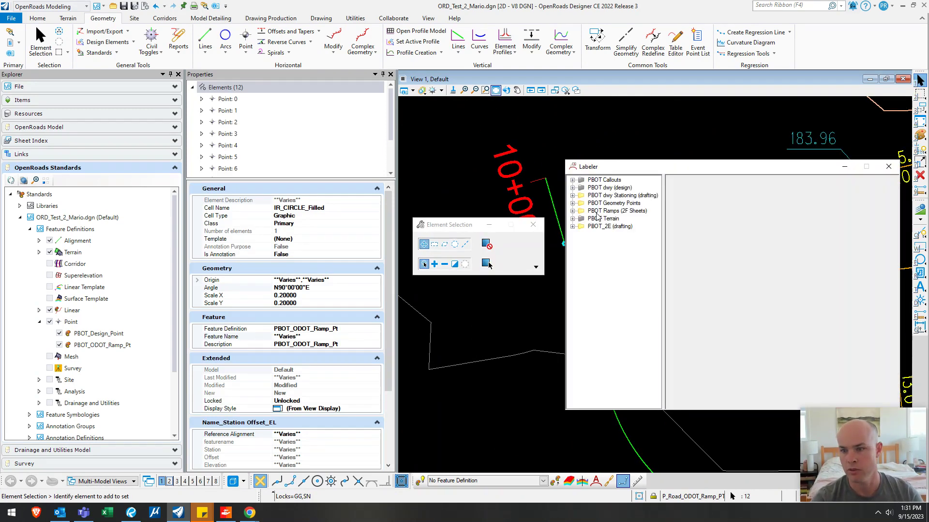
double_click(610, 203)
click(618, 219)
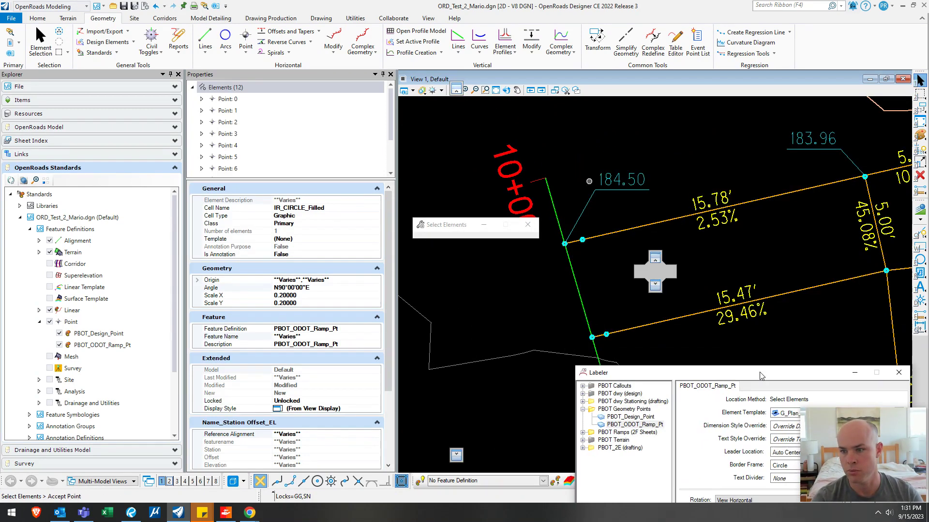
click(582, 232)
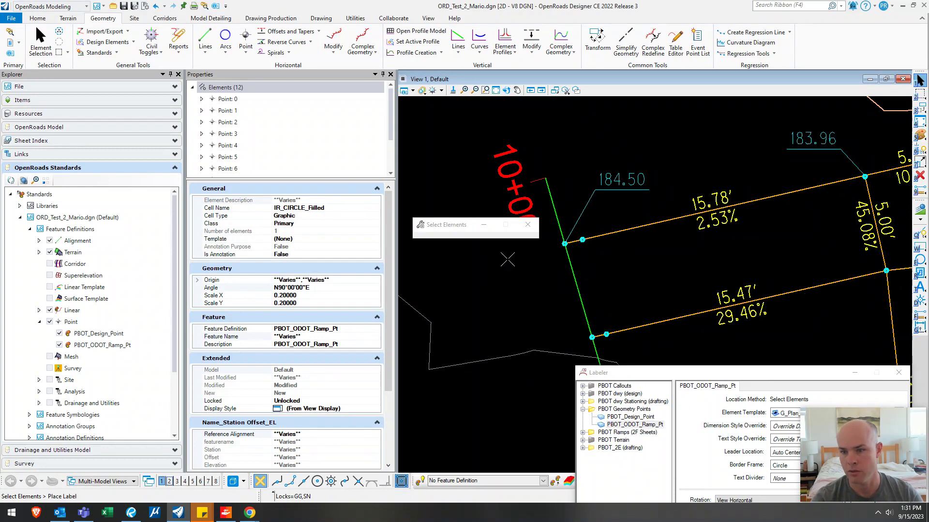
middle_drag(531, 297, 585, 310)
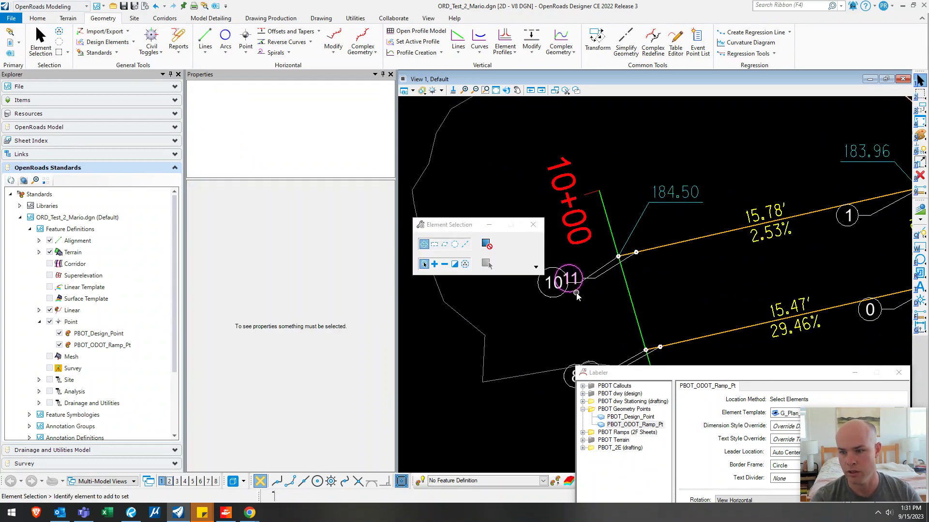
Step: Move the label of point 11 away from label 10 to the ramp side of the gutter line
drag(570, 284, 648, 283)
middle_drag(736, 278, 665, 228)
click(693, 228)
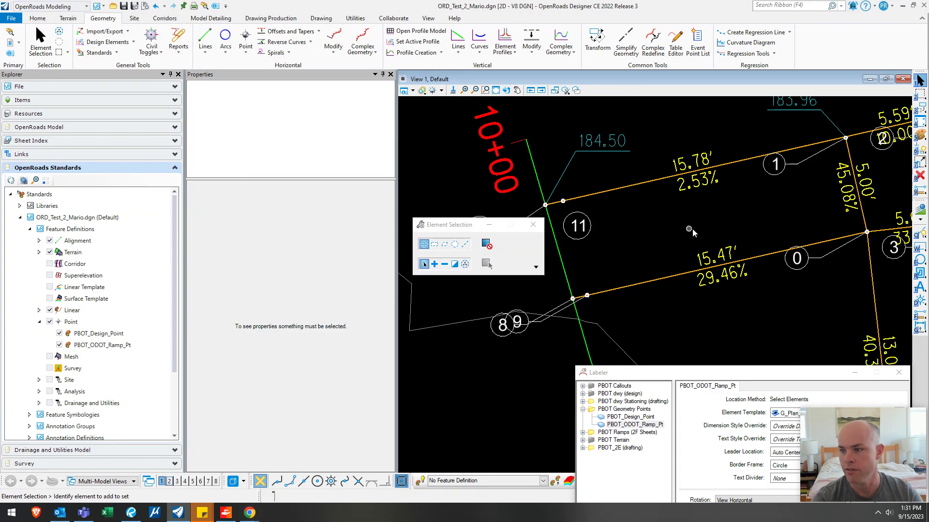
scroll(699, 229, down, 2)
mouse_move(748, 228)
middle_down()
mouse_move(623, 194)
mouse_move(640, 221)
middle_up()
scroll(622, 196, down, 1)
scroll(640, 221, up, 1)
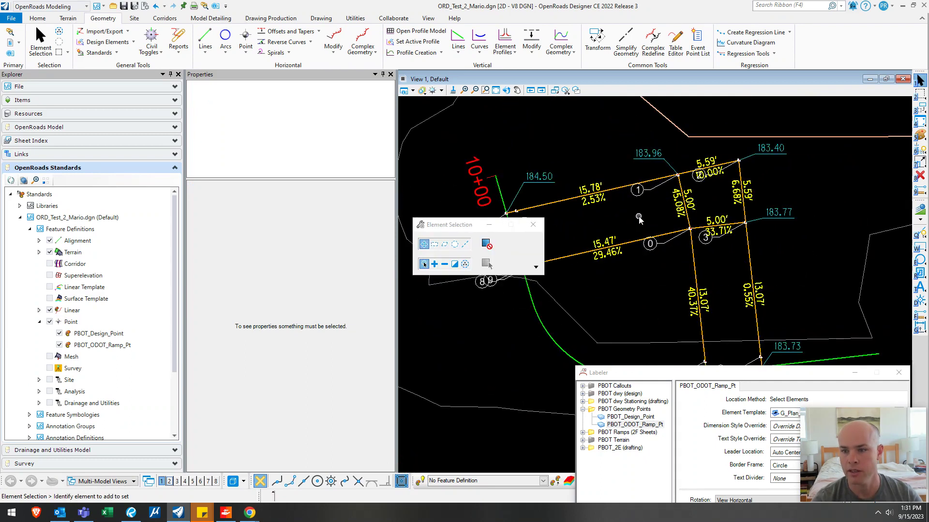
Step: Select all ramp points again, close the Labeler, and set up a table from the ODOT Ramp Point Table report
middle_drag(505, 218, 558, 216)
scroll(558, 216, up, 2)
scroll(558, 216, up, 2)
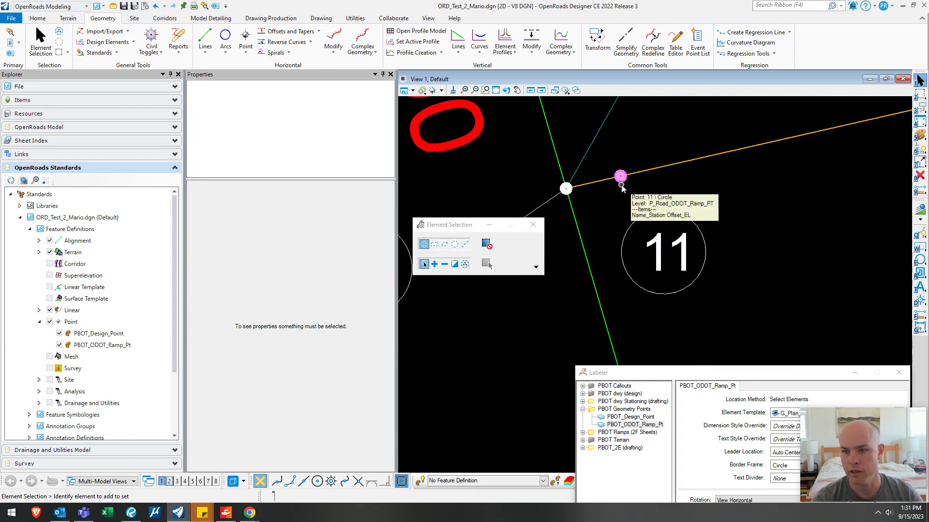
click(621, 188)
scroll(642, 155, down, 5)
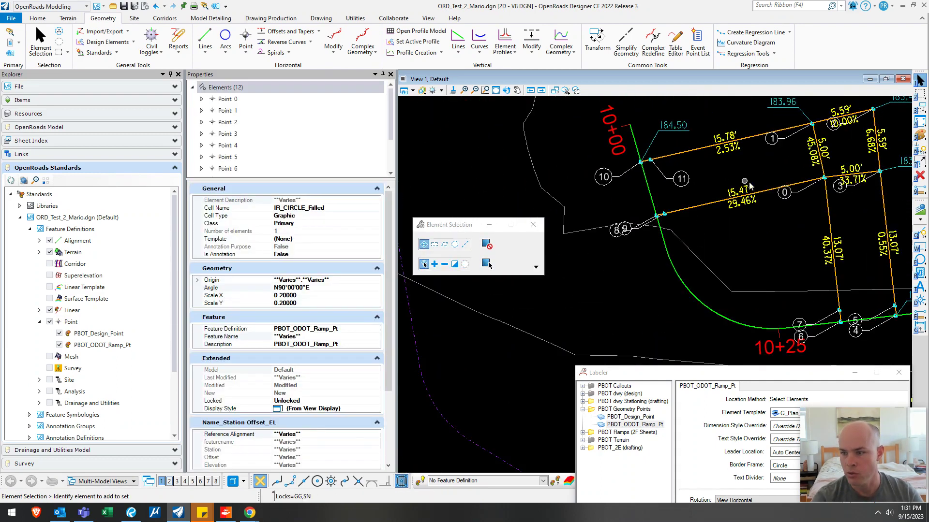
mouse_move(760, 186)
middle_down()
mouse_move(626, 216)
mouse_move(577, 200)
middle_up()
click(260, 20)
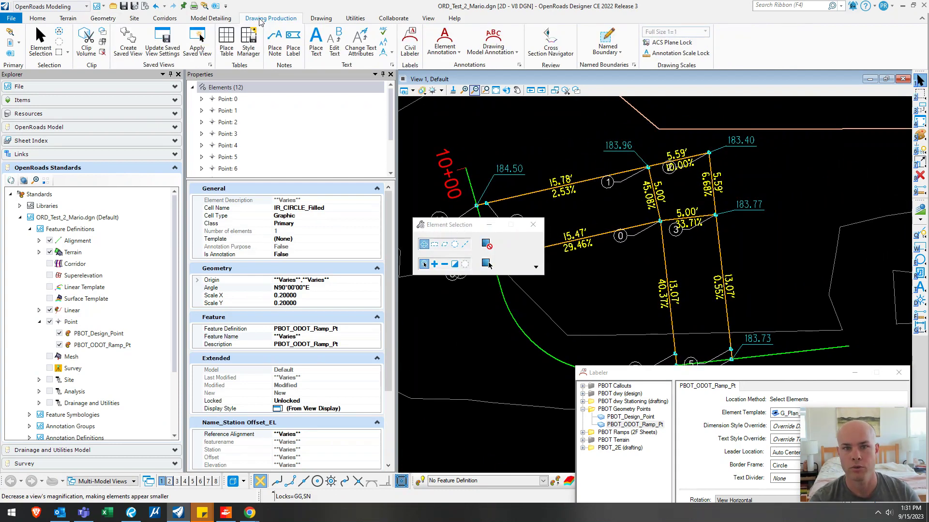
click(226, 39)
click(897, 372)
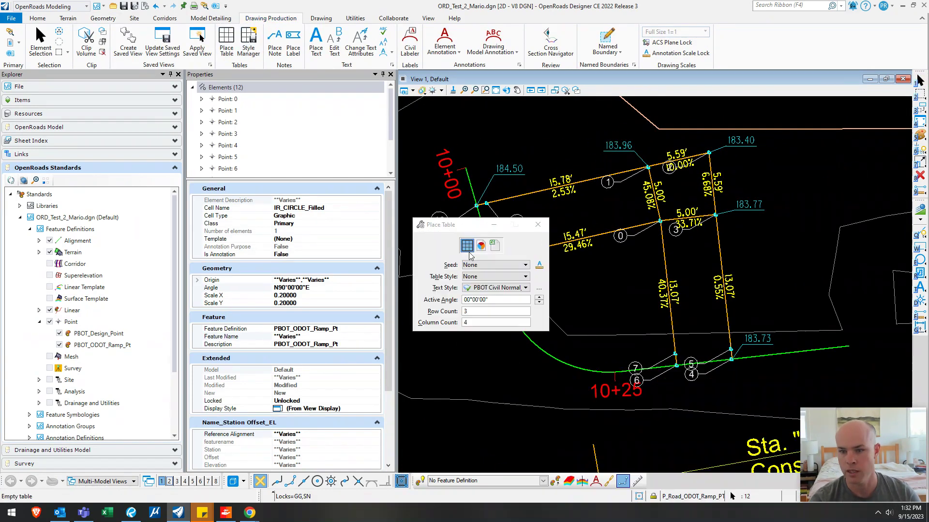
click(514, 312)
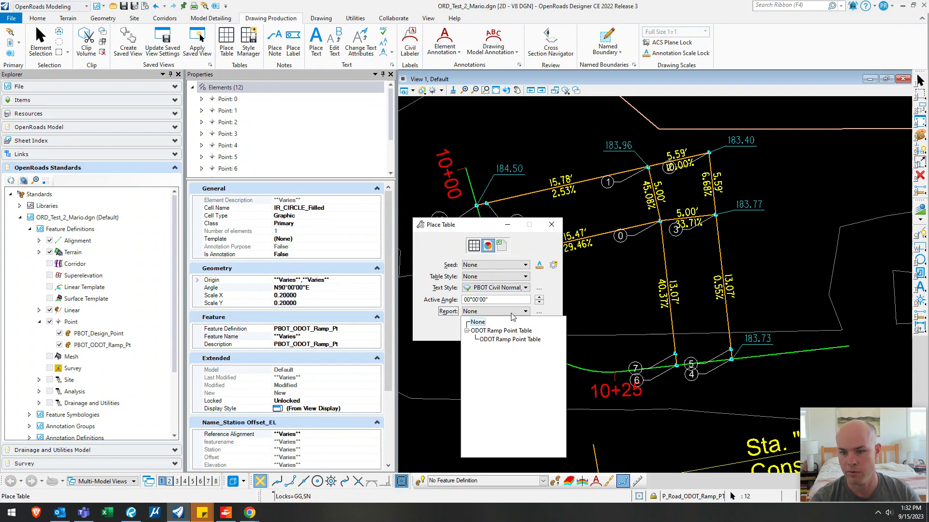
click(513, 340)
Step: Place the ODOT Ramp Point Table in the empty area beyond the ramp and show it in View 4 beside the labeled points
middle_drag(767, 227, 580, 195)
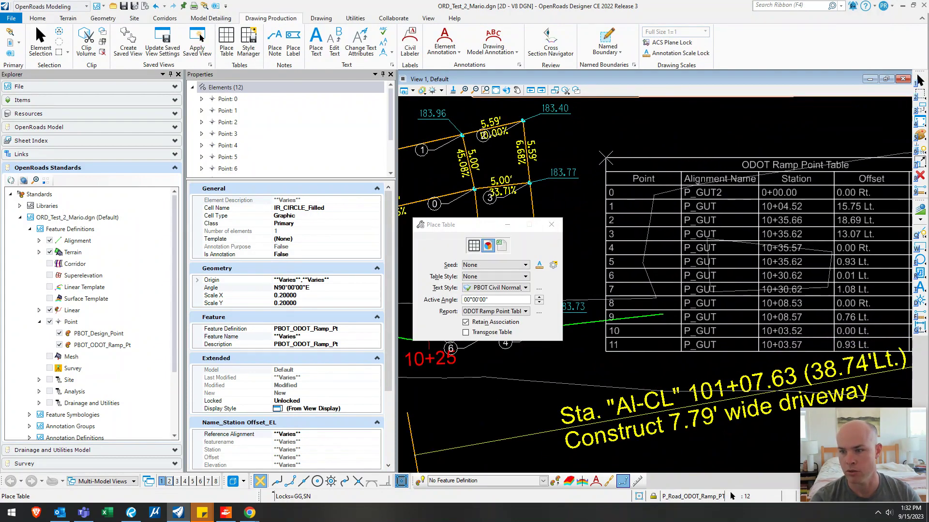
scroll(606, 157, down, 3)
middle_drag(605, 154, 618, 316)
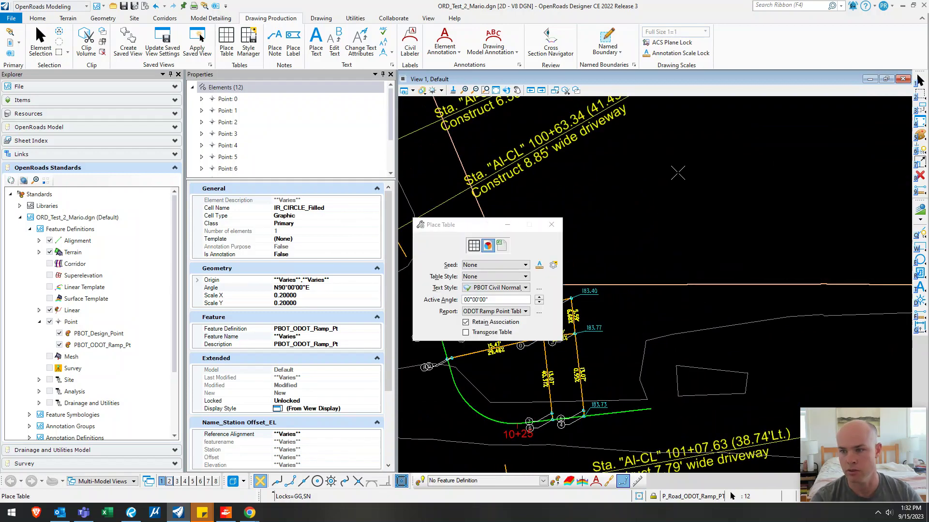
click(678, 172)
scroll(578, 323, up, 2)
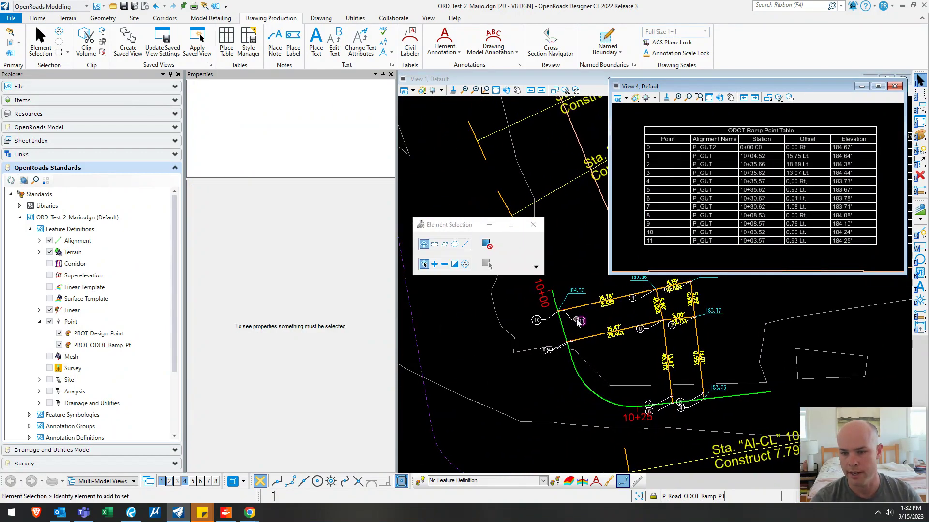
scroll(578, 323, up, 2)
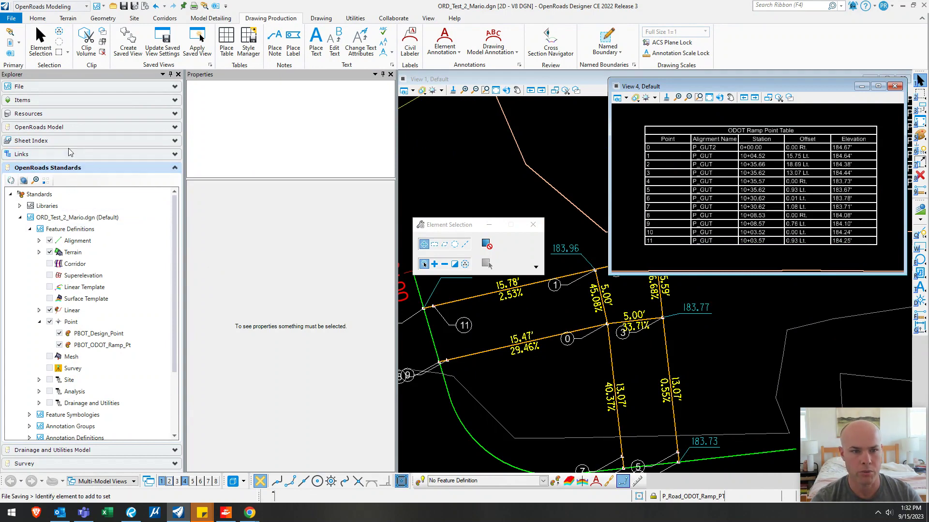
Step: Locate ramp point 0 in the OpenRoads Model, select it, and set its reference alignment to P_GUT
click(68, 131)
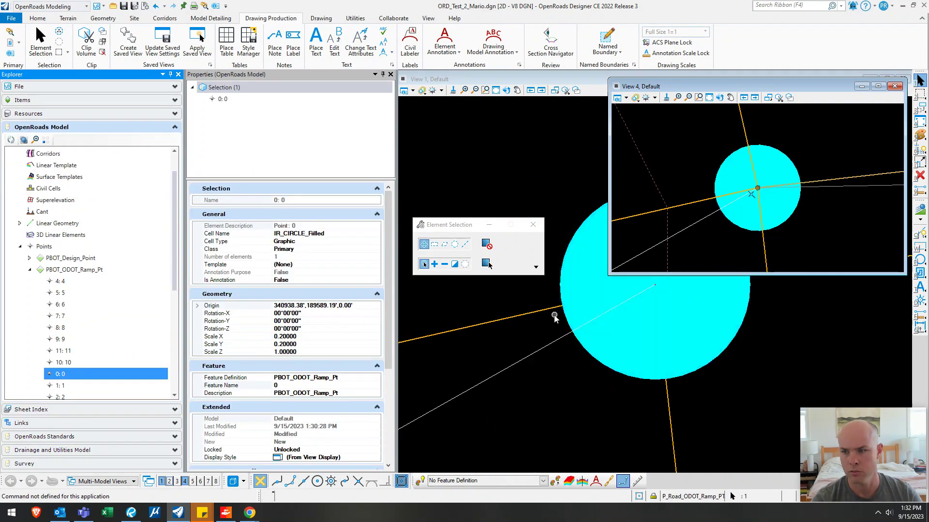
scroll(554, 317, down, 3)
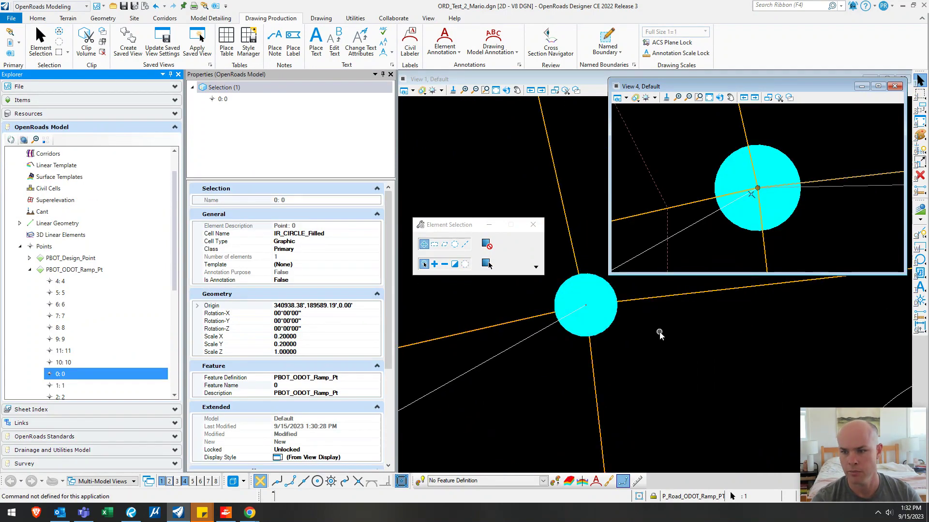
click(494, 314)
scroll(292, 398, down, 9)
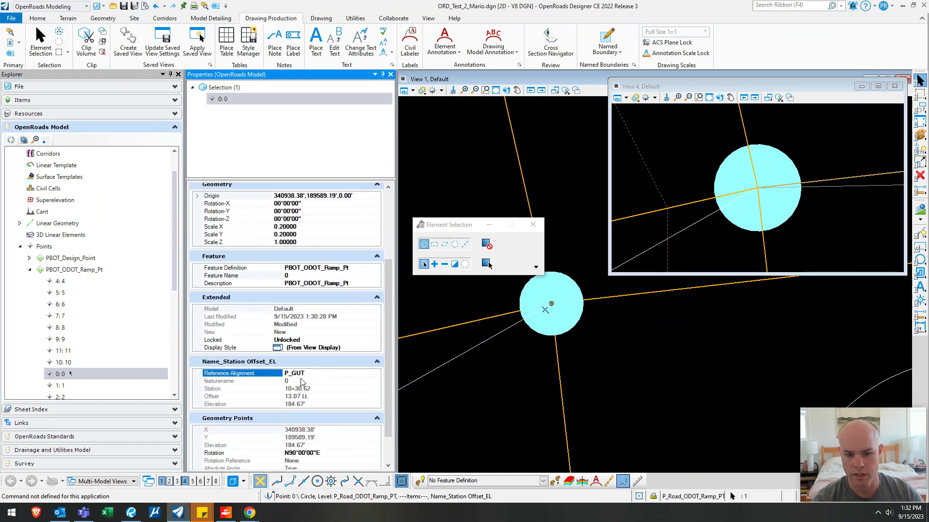
key(Escape)
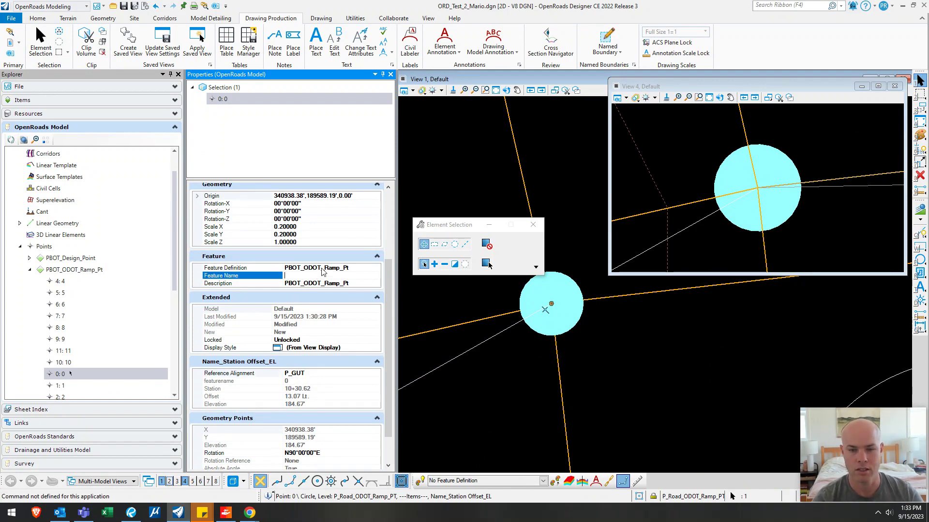
Step: Rename ramp point 0 as 15 and refresh the ODOT Ramp Point Table in View 4
text(15)
key(Return)
click(658, 144)
middle_click(658, 144)
middle_click(658, 144)
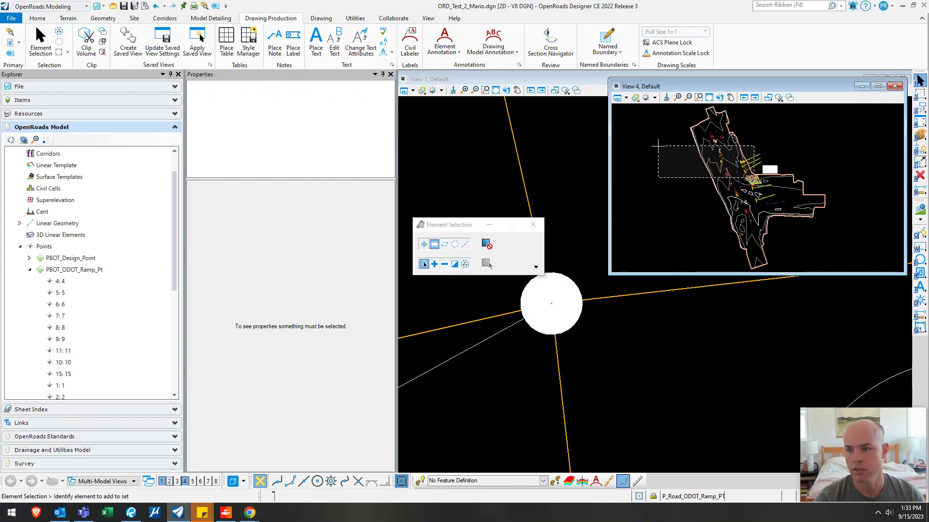
scroll(771, 170, up, 8)
click(702, 141)
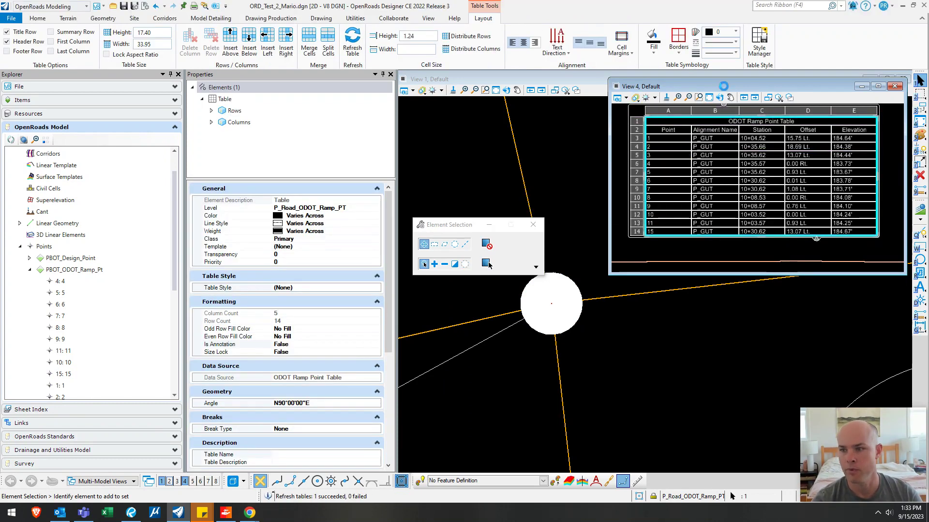
Step: Rename ramp point 15 as 12 and refresh the ODOT Ramp Point Table again
click(577, 284)
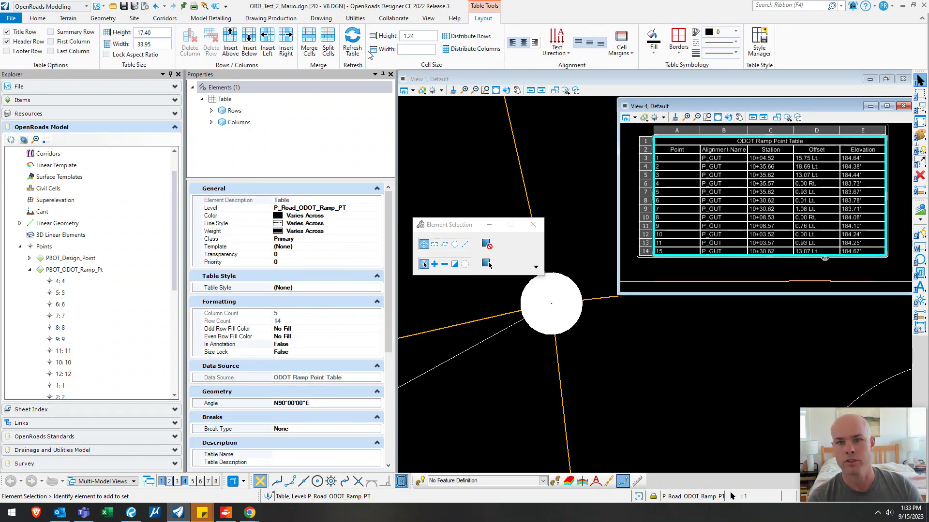
click(353, 43)
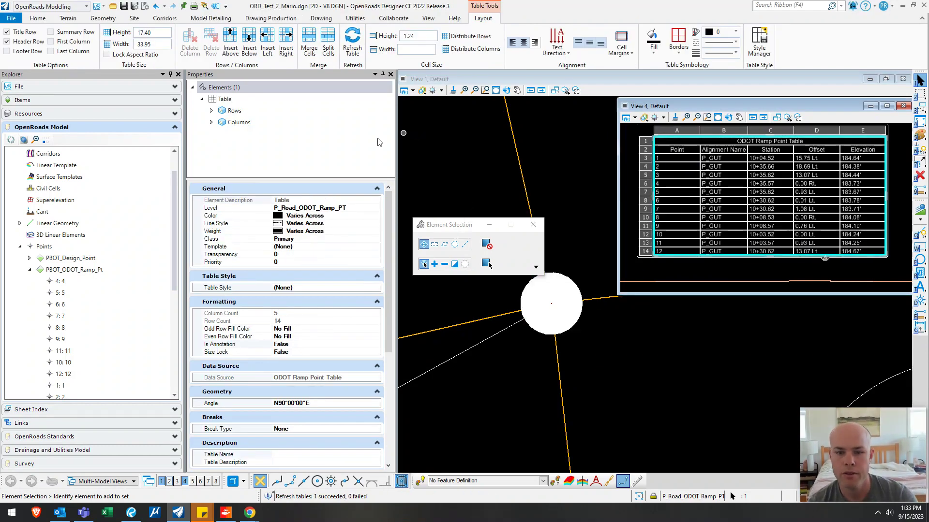
Step: Close the element properties, View 4 and the Element Selection dialog so only View 1 remains
click(391, 74)
click(708, 97)
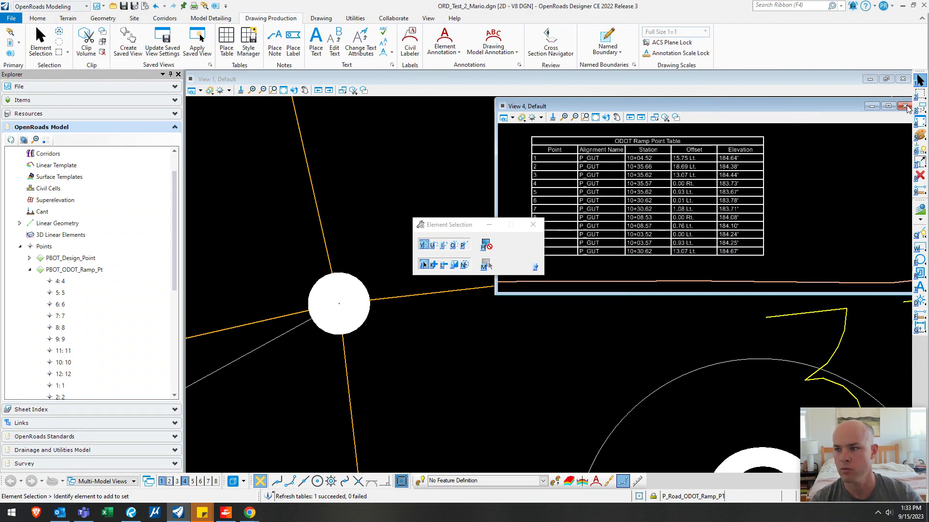
click(531, 225)
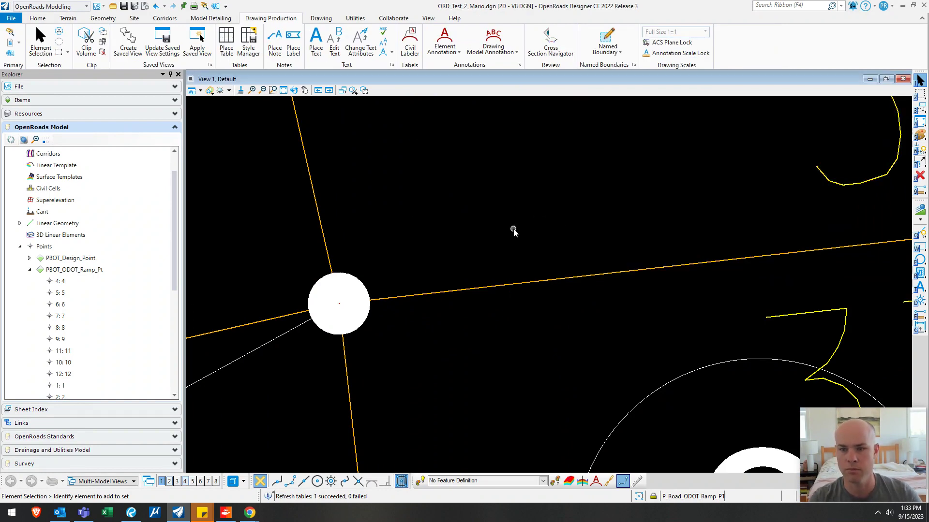
scroll(512, 228, down, 4)
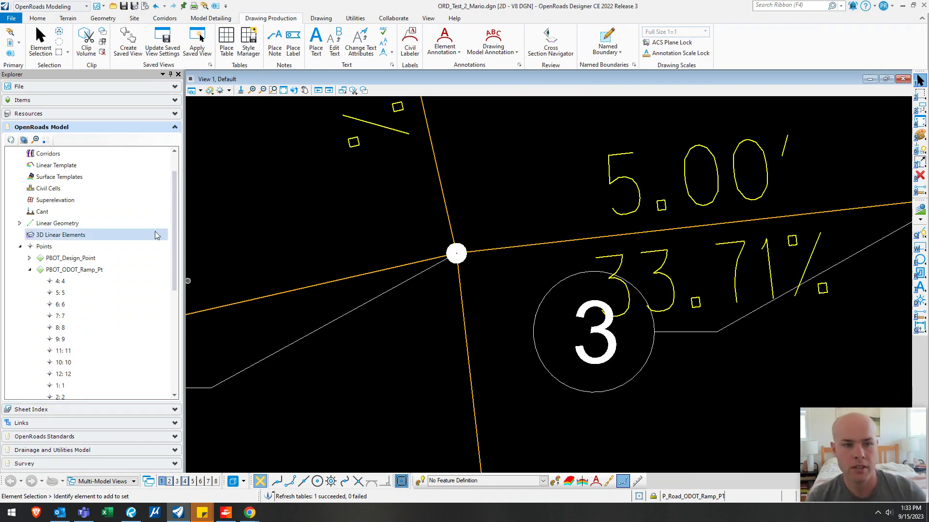
Step: Examine which item types are attached to the PBOT_ODOT_Ramp_Pt point feature definition in the OpenRoads Standards
click(53, 437)
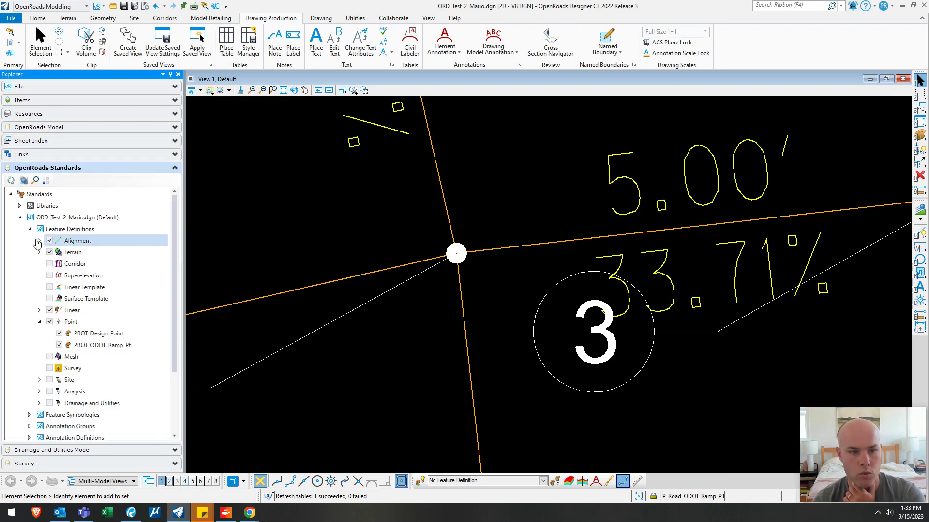
click(29, 229)
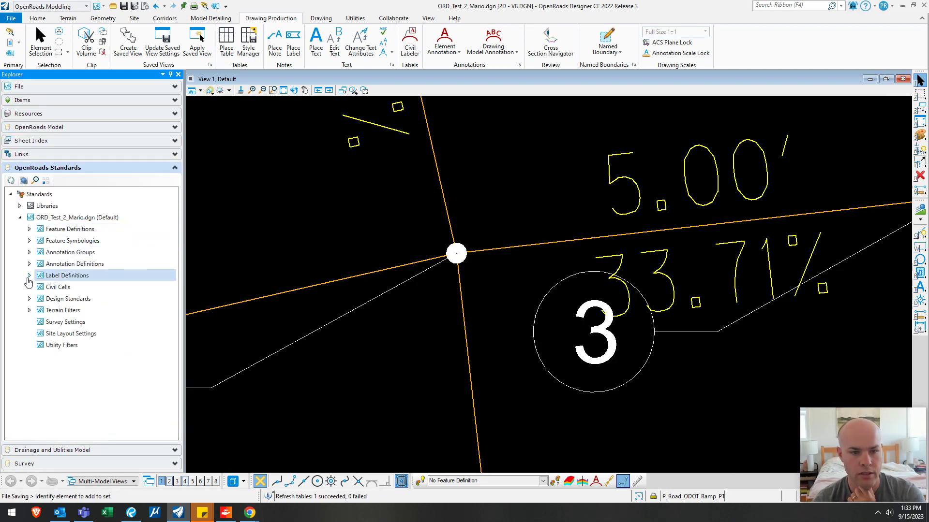
click(29, 229)
click(40, 322)
double_click(102, 345)
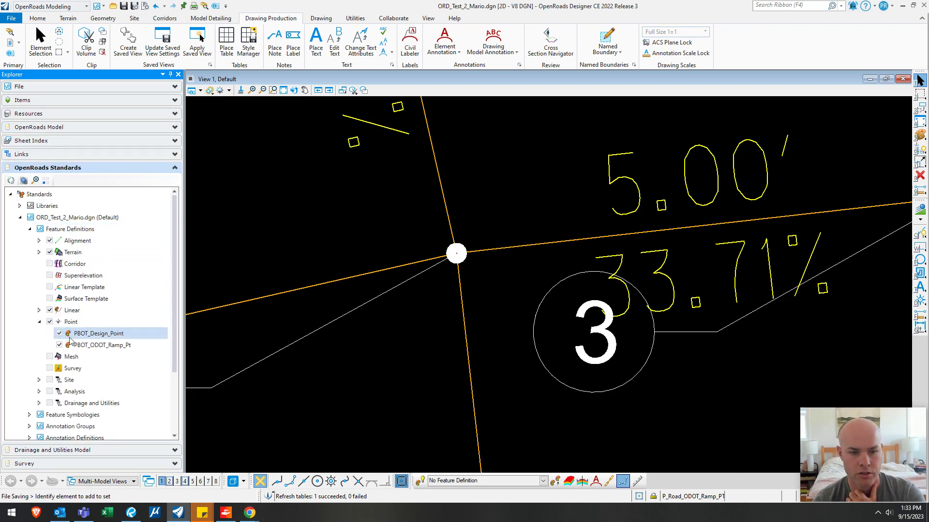
click(383, 293)
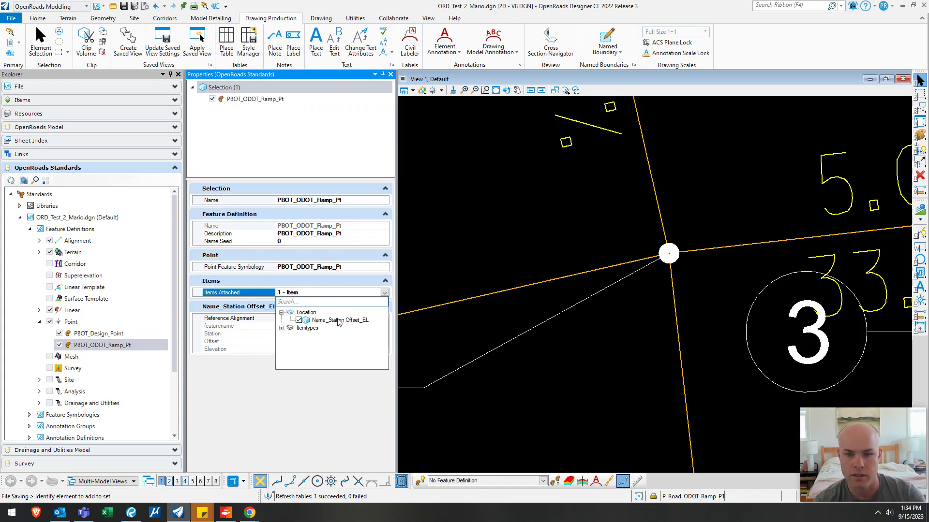
click(428, 289)
Step: Open Item Types and inspect the expression behind the Station property of Name_Station Offset_EL in the Expression Builder
click(793, 5)
text(i)
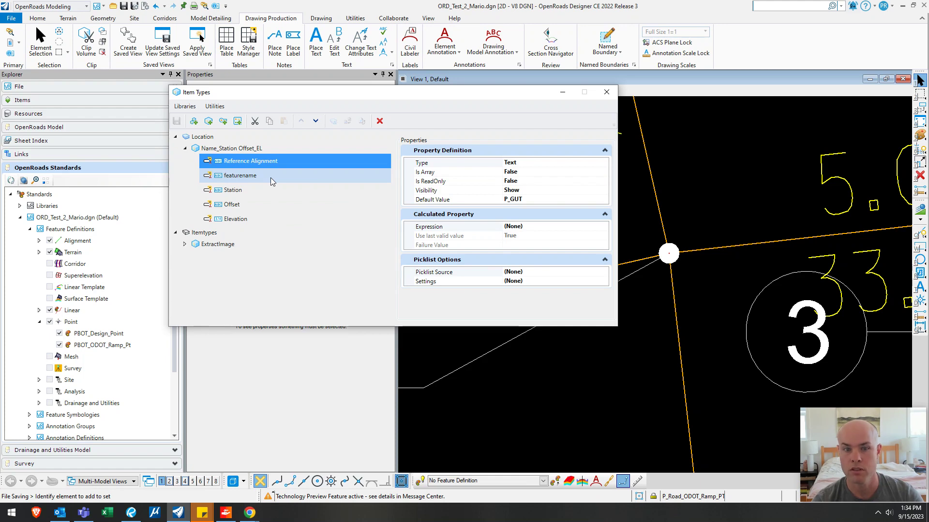
click(253, 190)
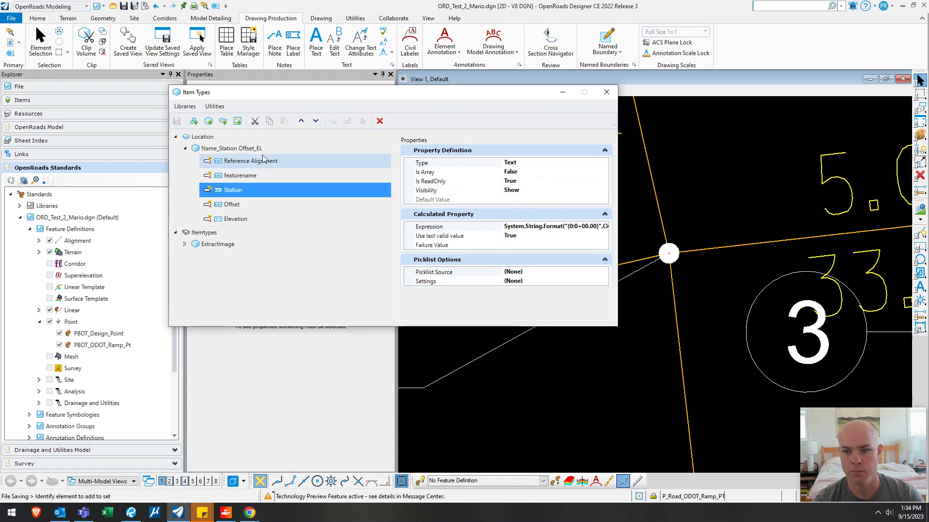
drag(620, 223, 812, 224)
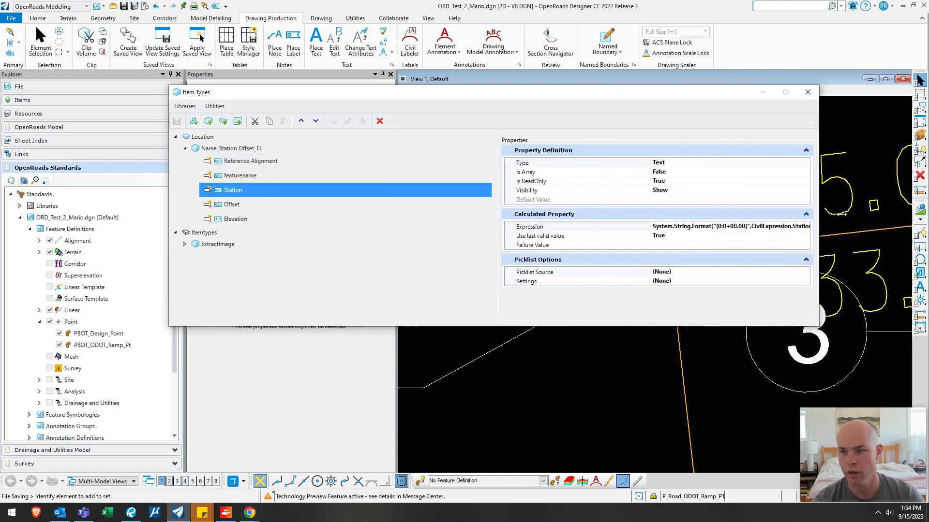
click(787, 227)
click(797, 227)
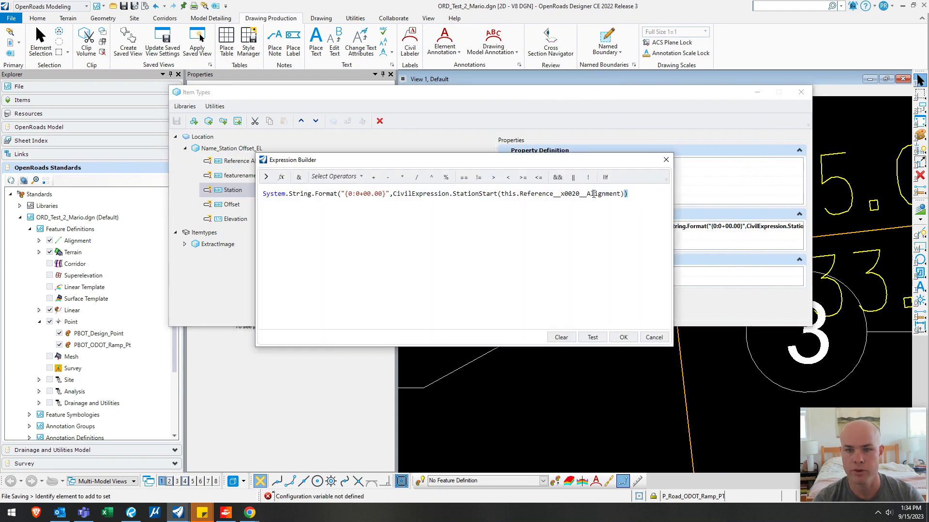
drag(627, 194, 264, 194)
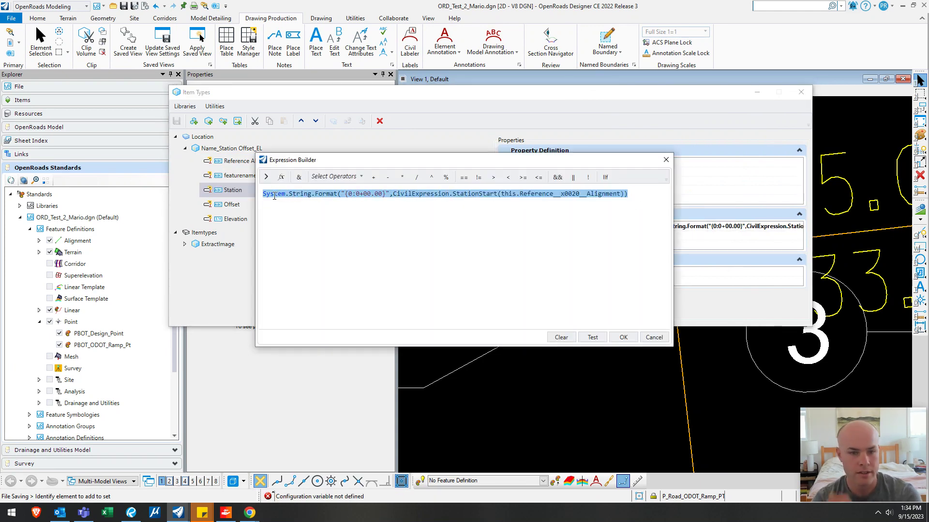
drag(280, 160, 462, 161)
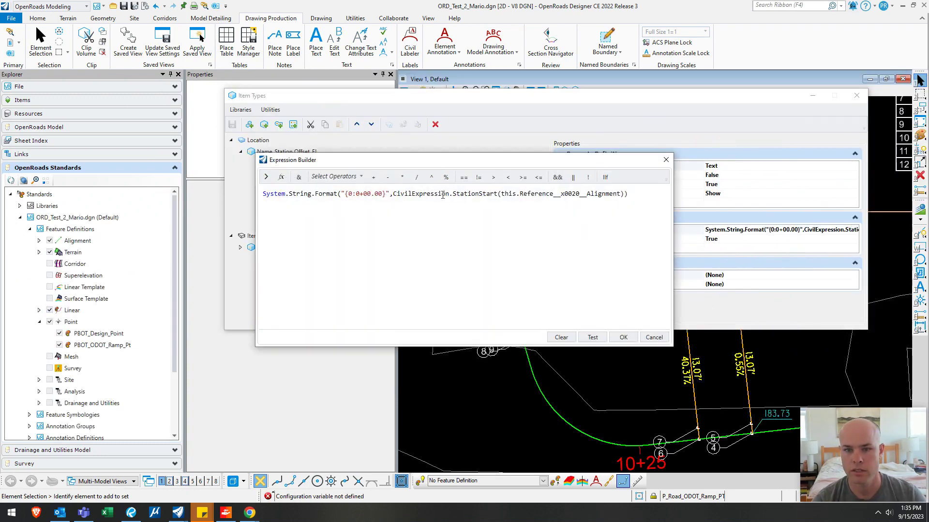
click(665, 160)
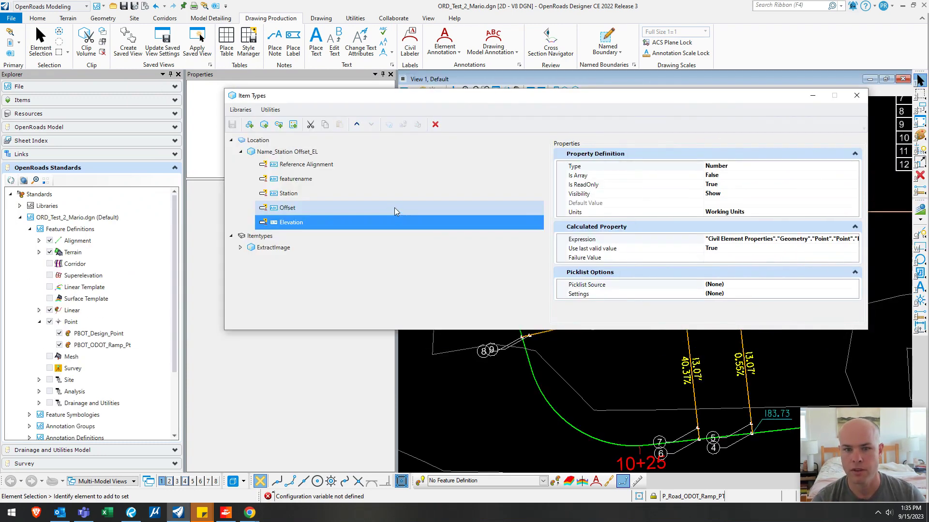
Step: Review the expressions of the featurename and Elevation properties without changing them, and close Item Types
click(387, 180)
click(831, 229)
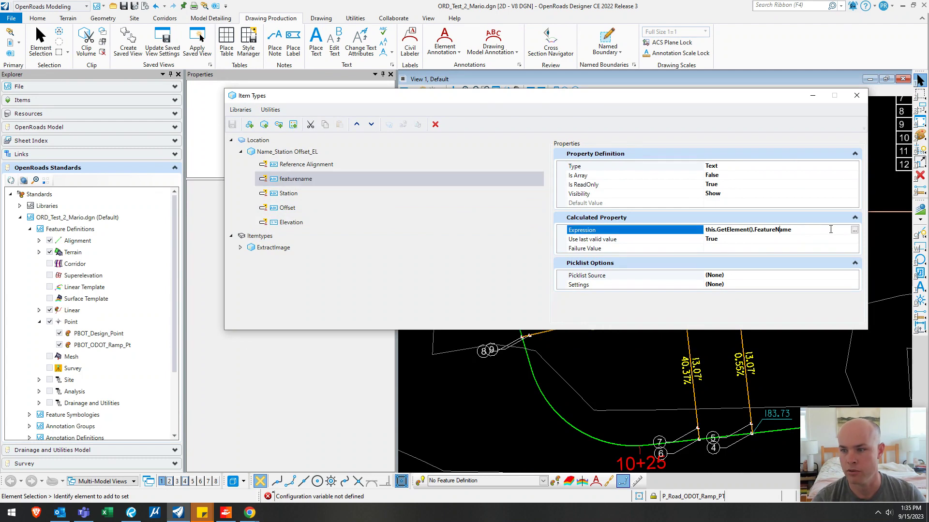
click(854, 231)
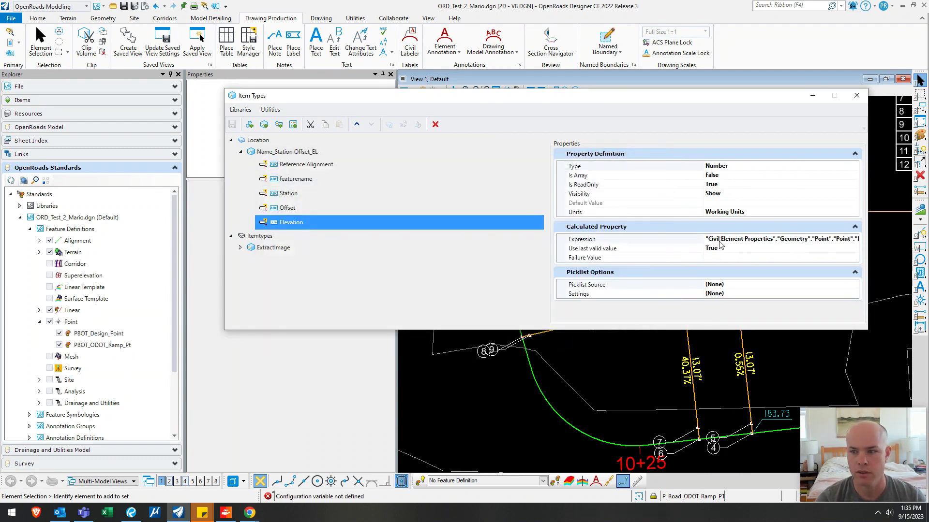
click(787, 240)
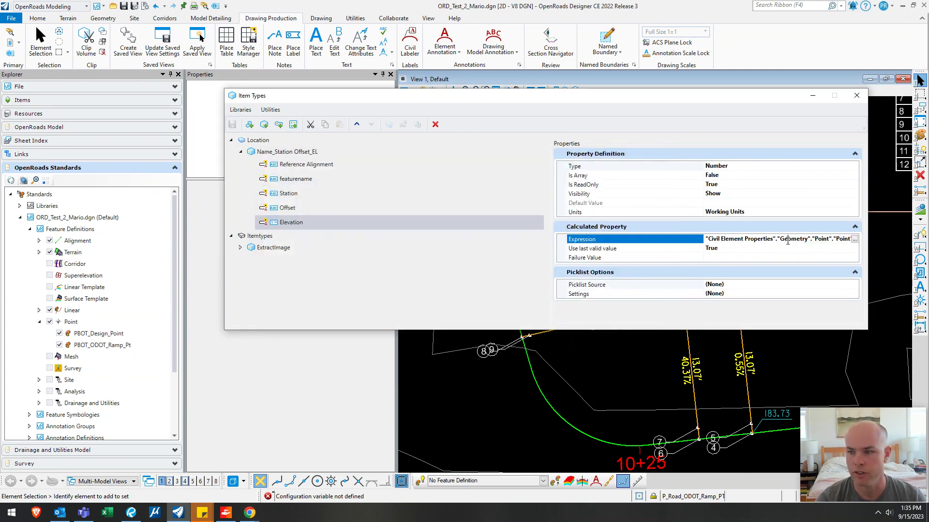
click(854, 240)
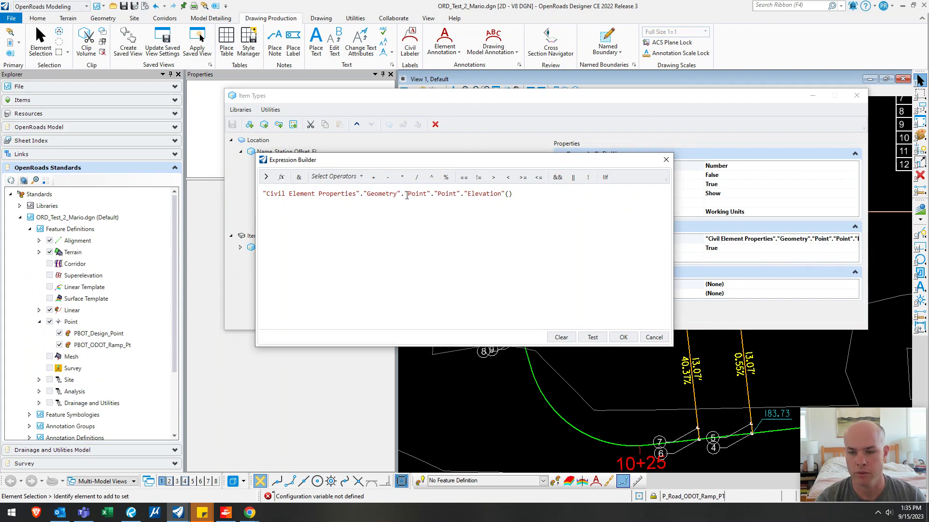
click(651, 339)
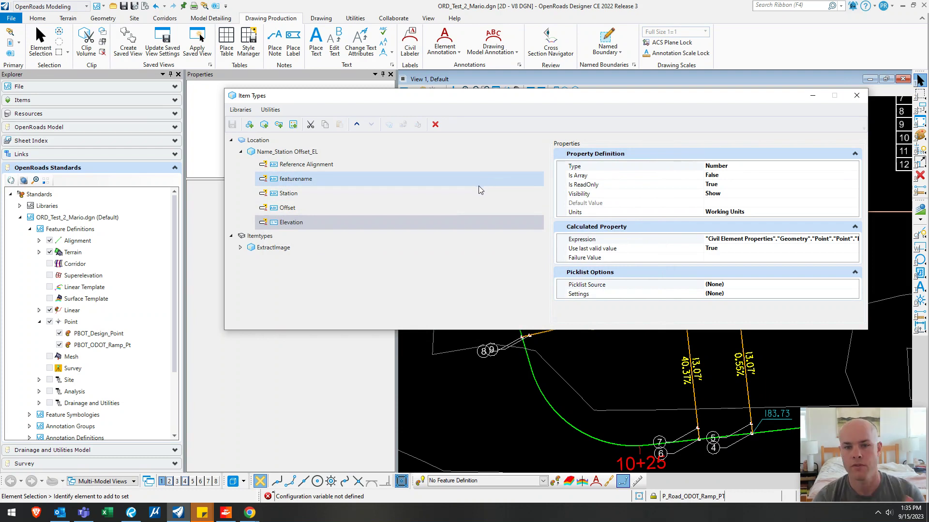
click(856, 96)
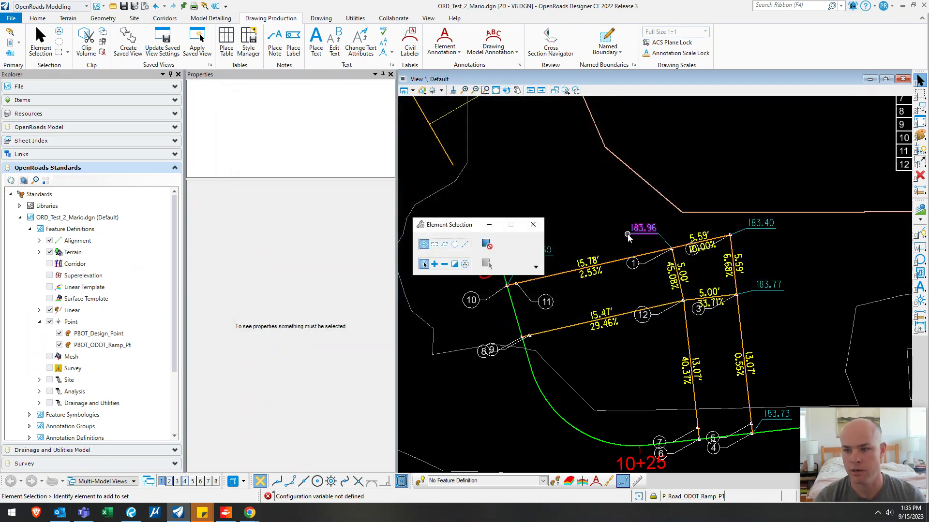
Step: Open the Reports dialog and expand the ODOT Ramp Point Table report definition to show its settings
middle_drag(645, 285, 623, 267)
click(807, 5)
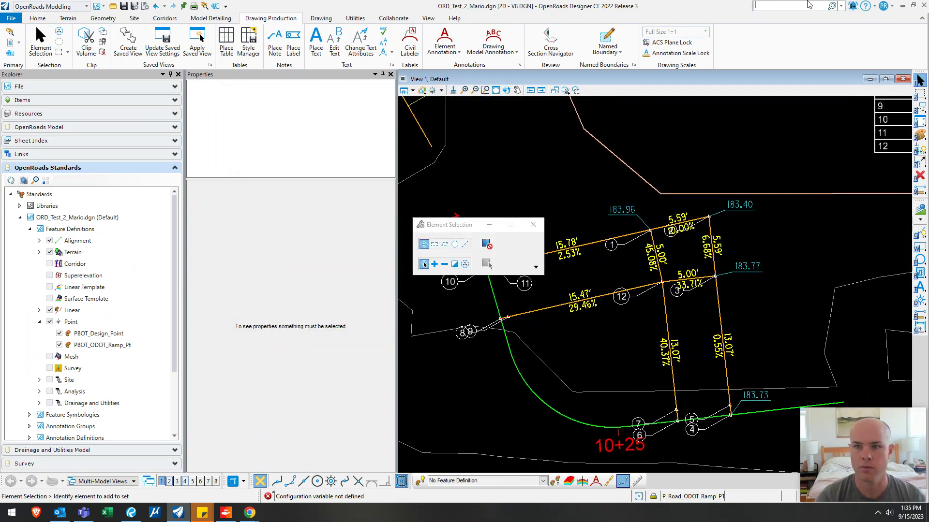
text(report)
key(Return)
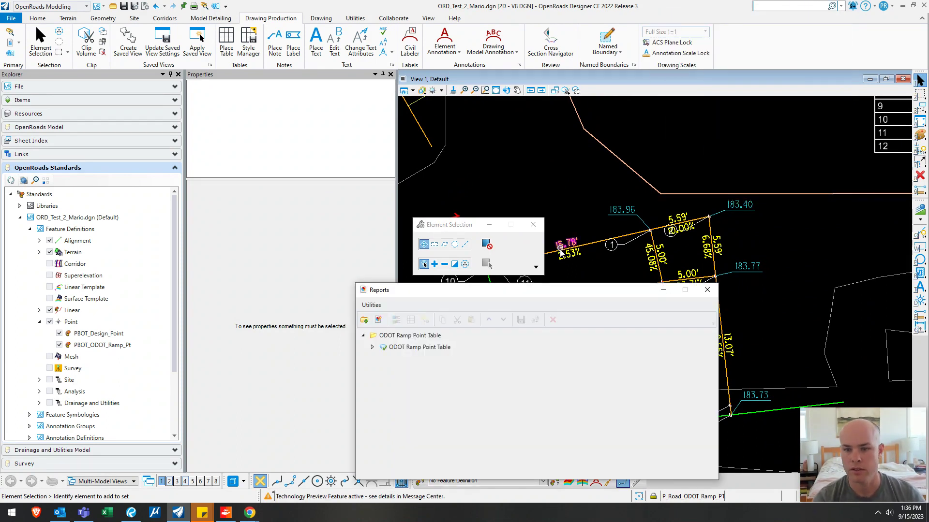
drag(540, 287, 639, 154)
click(514, 217)
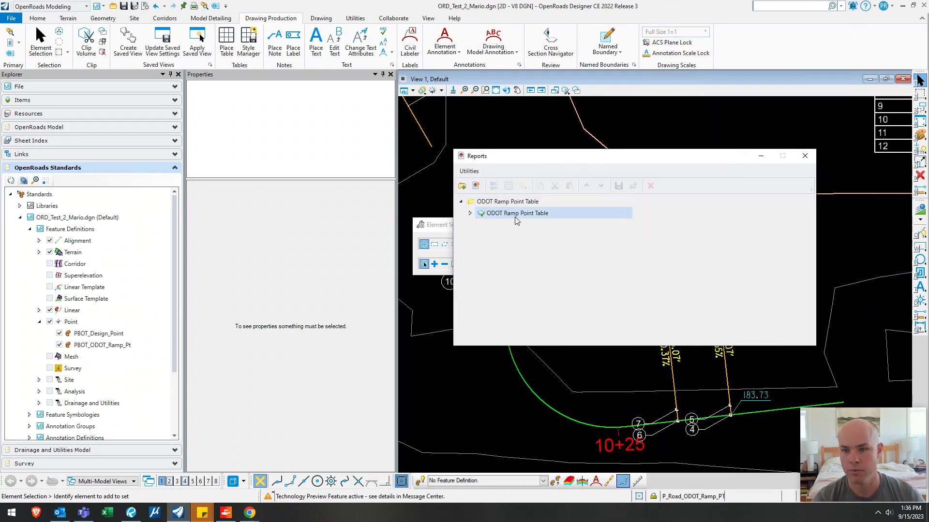
click(470, 214)
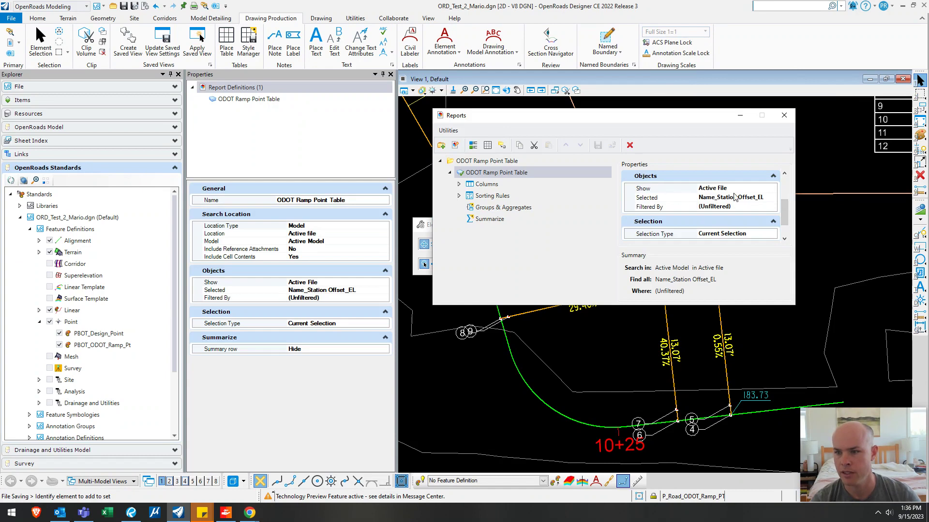
Step: Examine the report definition's included objects, its columns and the options of its Point sorting rule
click(773, 198)
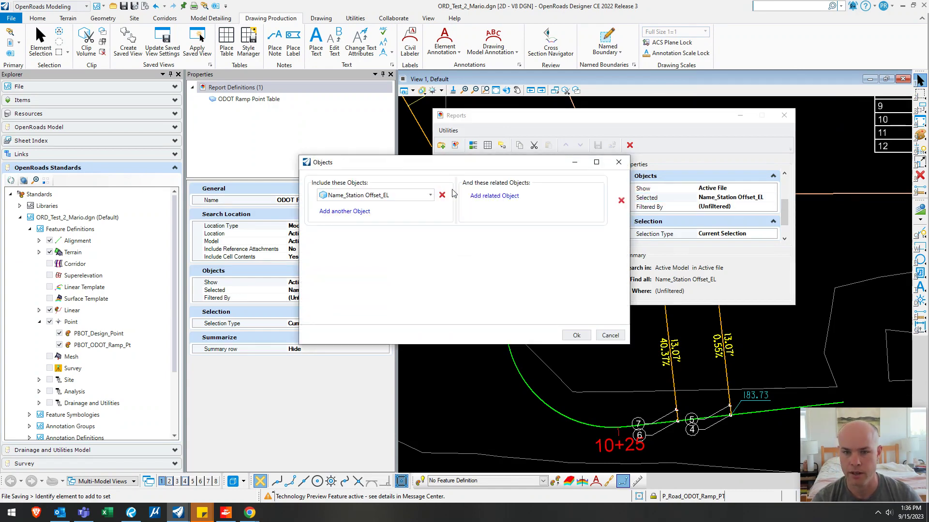
key(Escape)
click(459, 184)
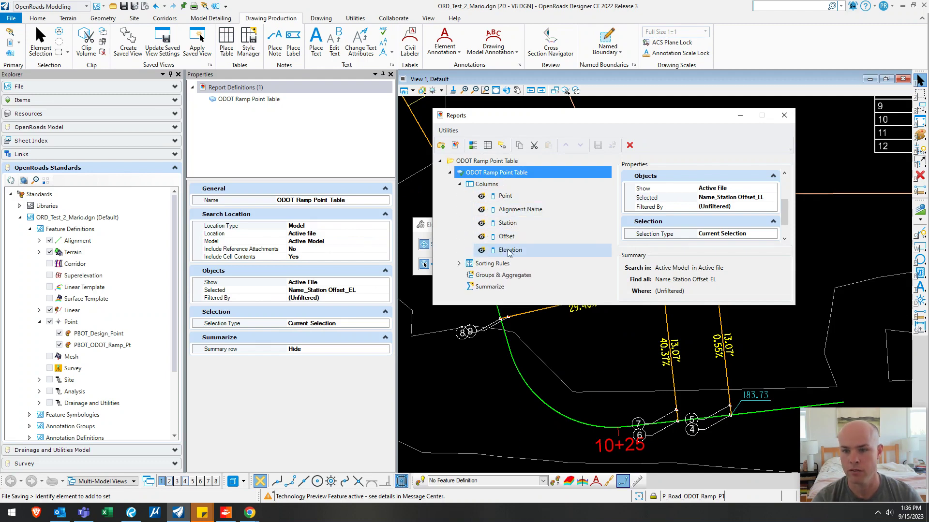
click(464, 266)
click(458, 264)
click(492, 274)
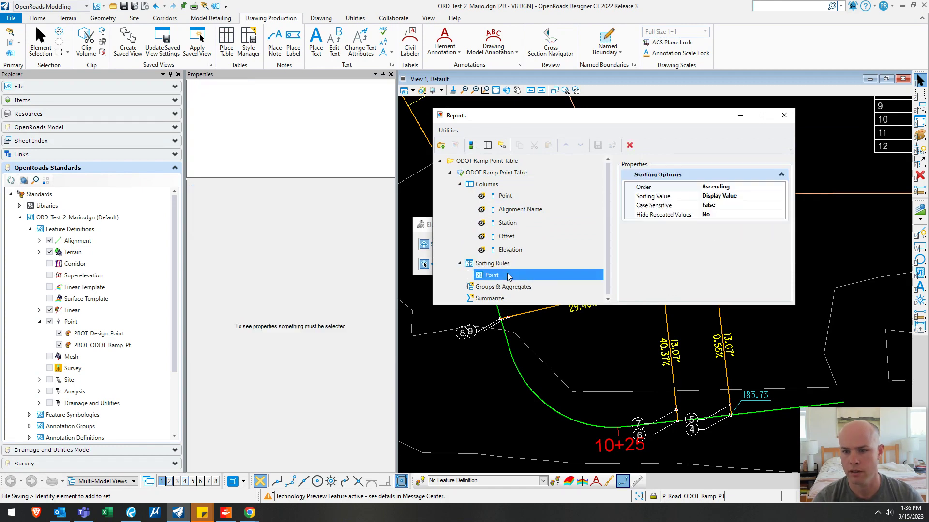
Step: Close the Reports dialog and remove the teal elevation labels from the ramp points
click(784, 116)
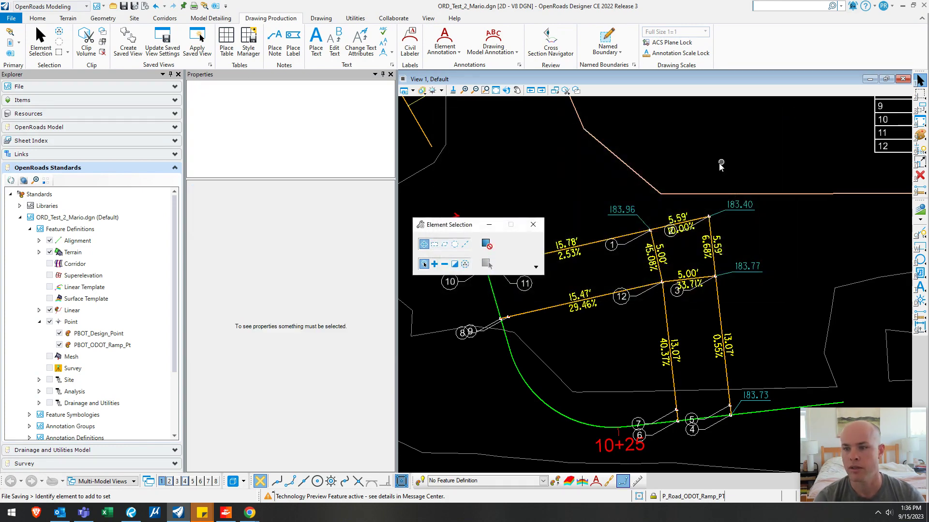
scroll(621, 298, down, 2)
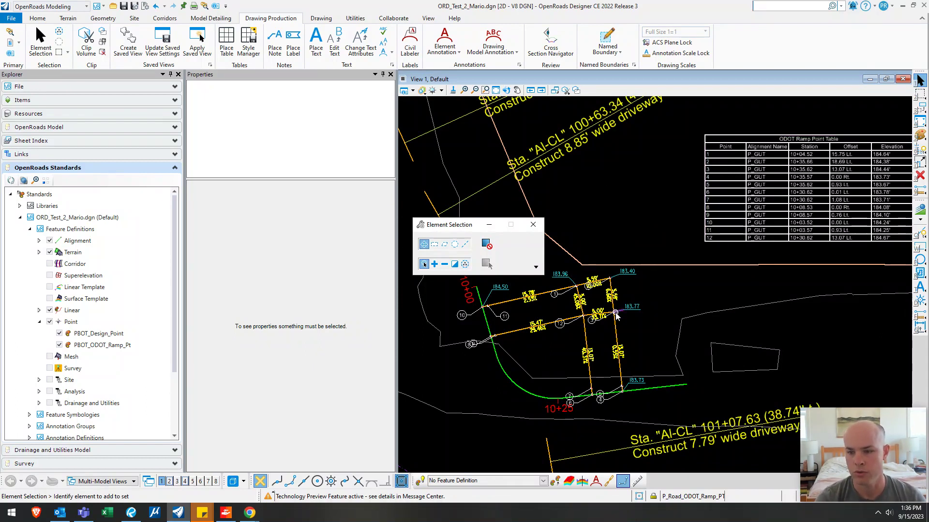
scroll(617, 316, up, 5)
right_click(663, 292)
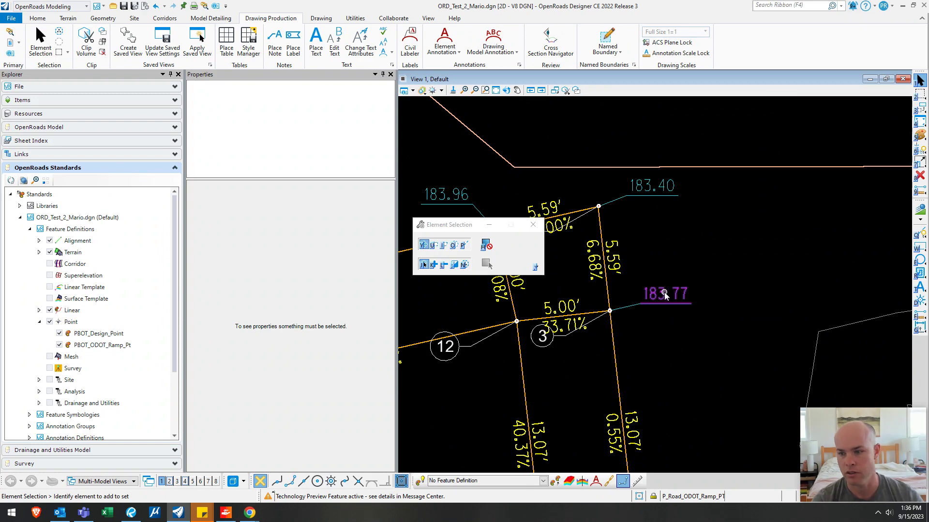
click(671, 292)
key(Delete)
Step: Move the bubble labels of points 3 and 12 clear of the ramp's dimension and slope text
drag(552, 341, 671, 319)
click(450, 350)
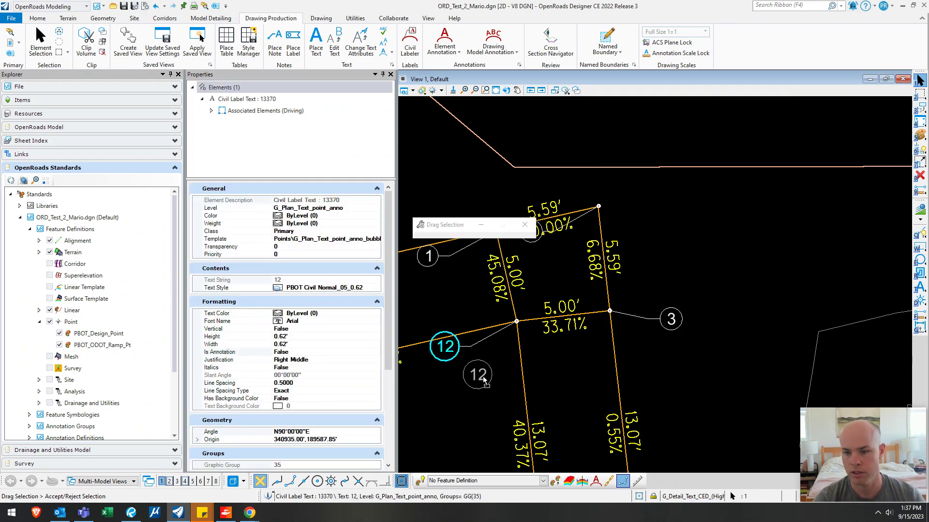
Step: View the relabelled ramp with its point table, and switch to Bluebeam Revu to compare the T00771_60% ODOT Ramp Details sheet
scroll(637, 347, down, 2)
scroll(793, 223, down, 3)
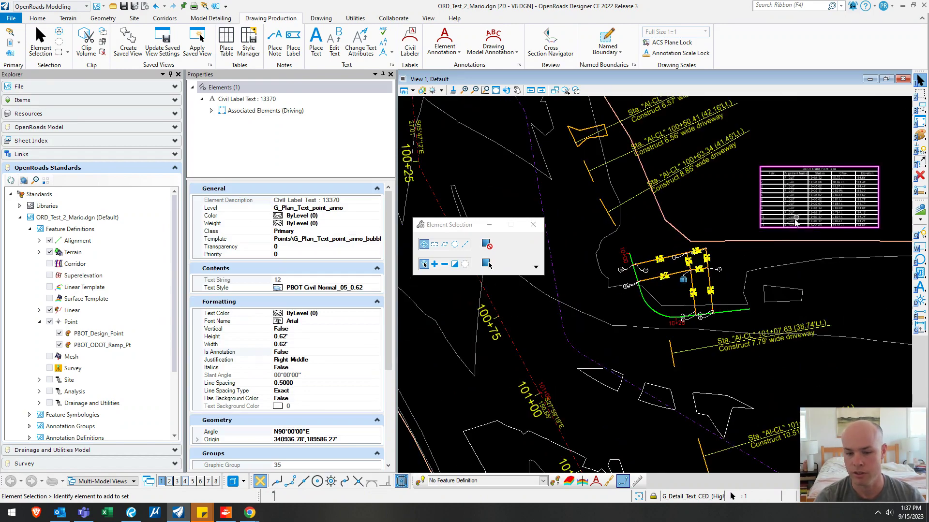
key(alt+Tab)
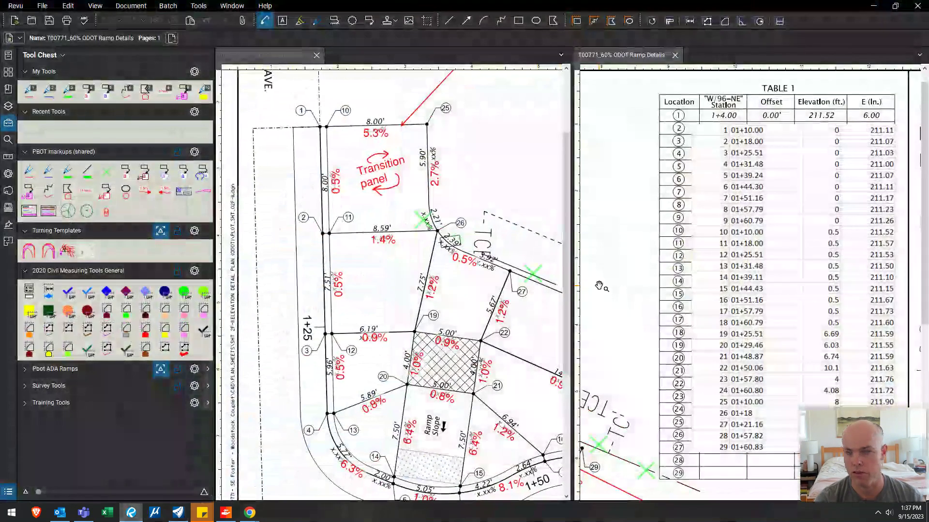